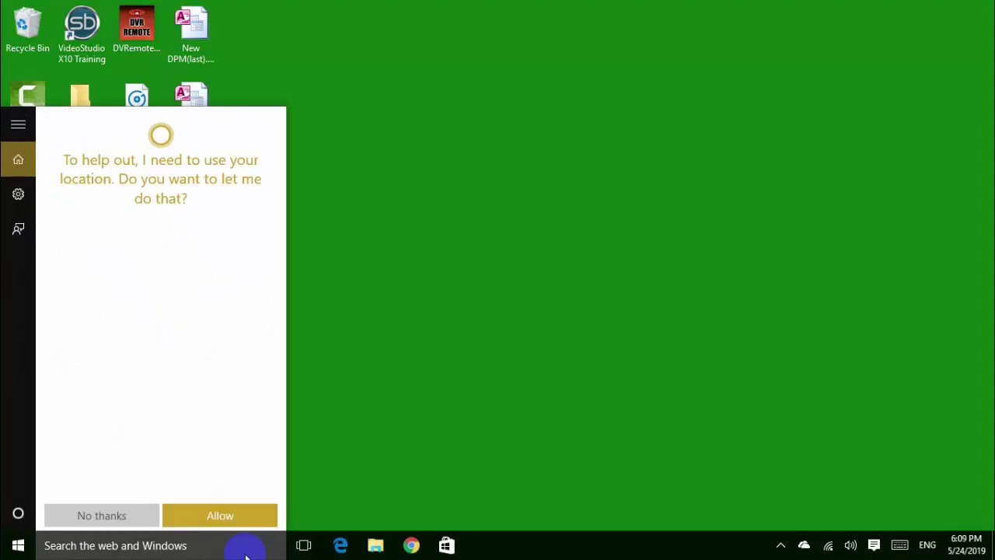
Open Notepad, move its window higher on the desktop, and write the line "1-download driver canon lbp 7200"
click(232, 548)
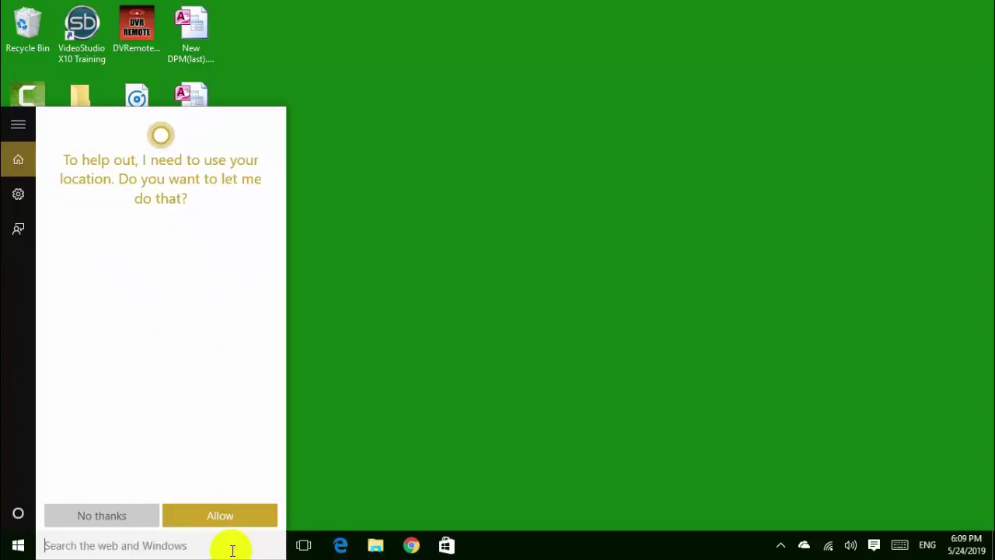
text(not)
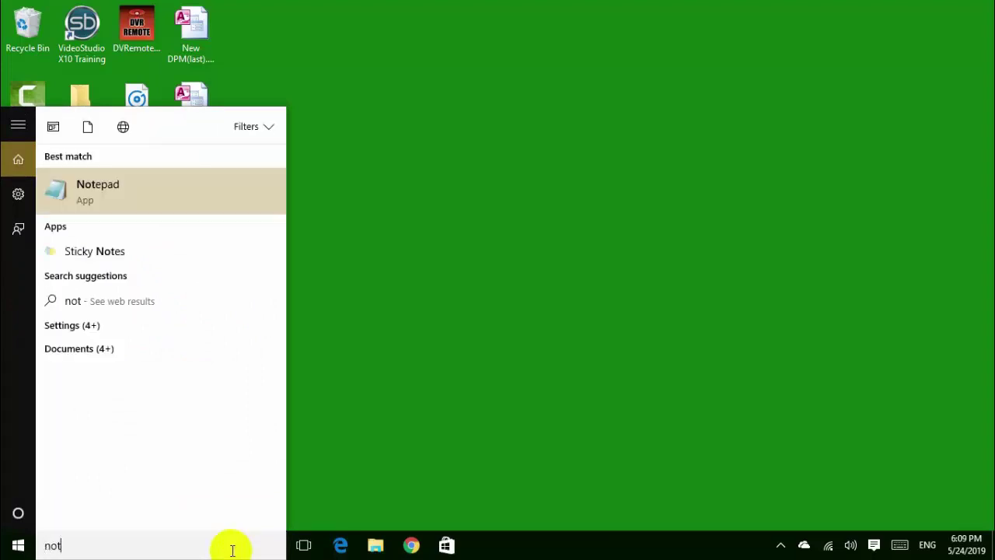
click(84, 188)
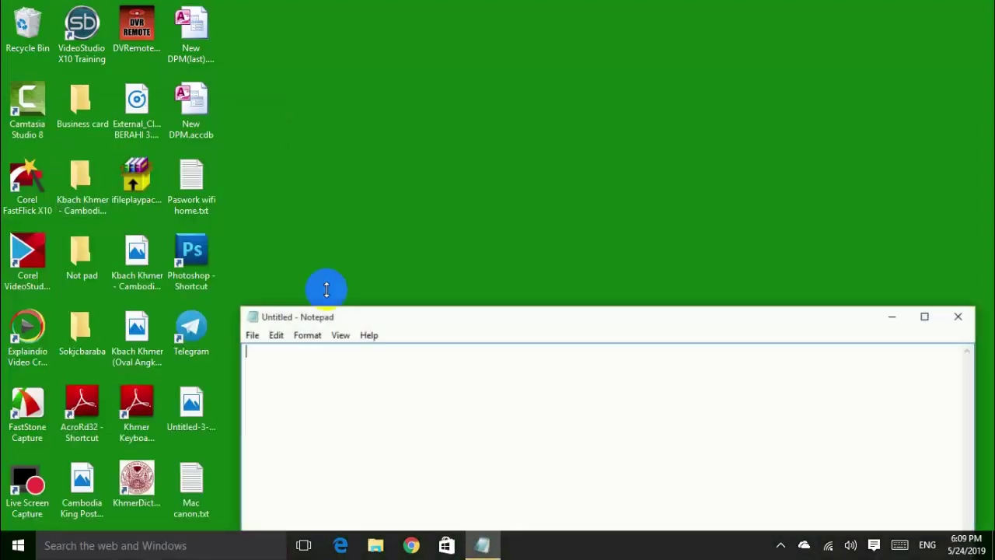
drag(533, 328, 561, 217)
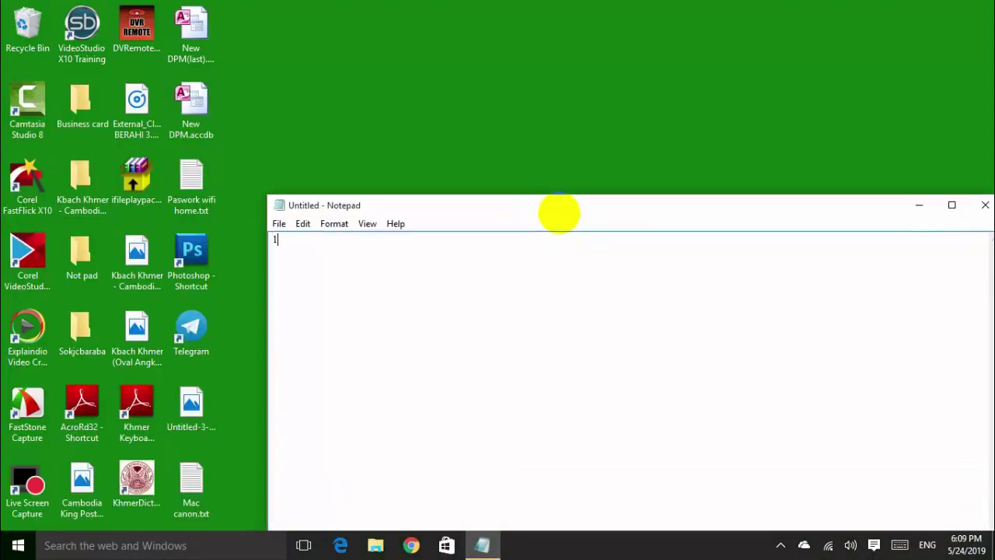
text(1-download driver can)
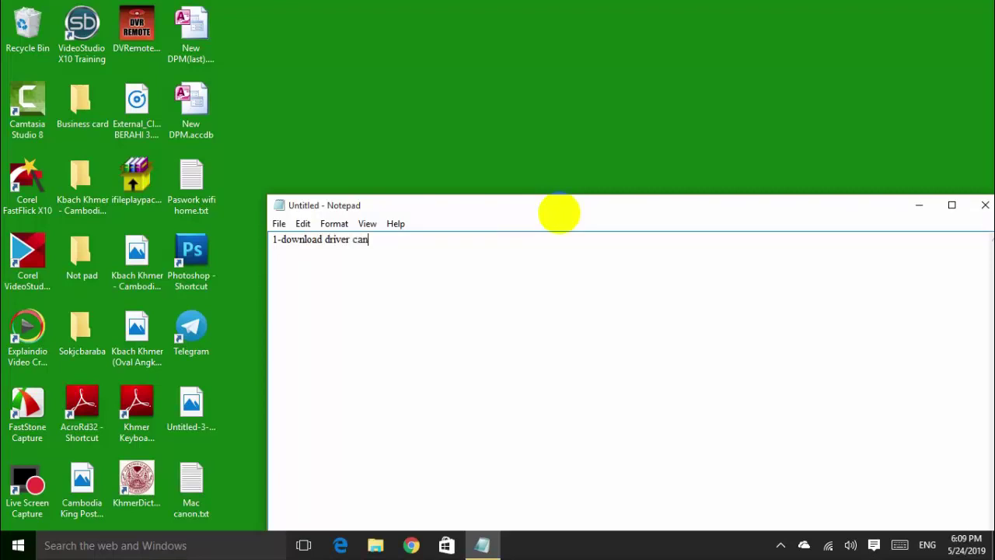
text(on)
text(lbp 7200)
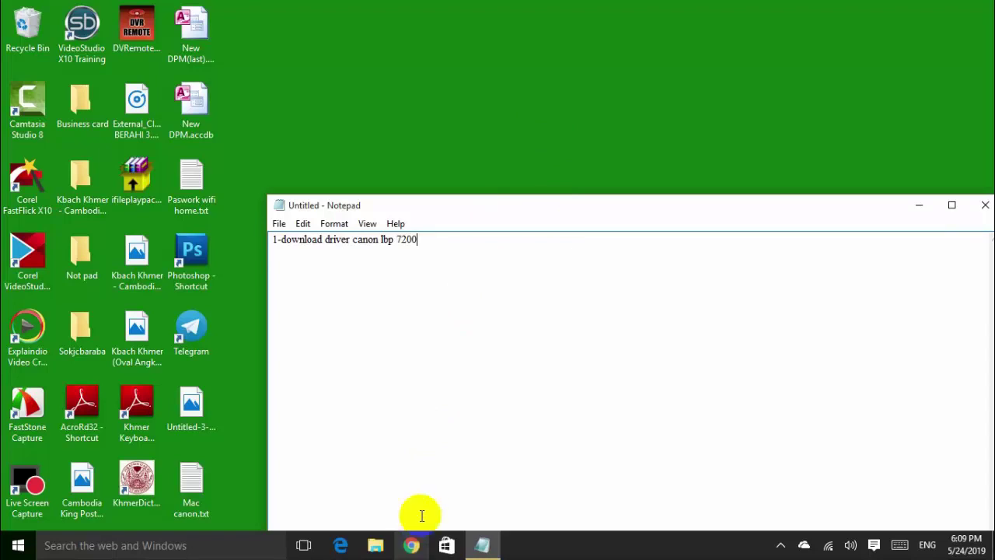
Copy the noted driver text, search Google in Chrome for "download driver canon lbp 7200cd", and accept the Heartbeat extension's permissions
drag(439, 246, 281, 247)
key(ctrl+c)
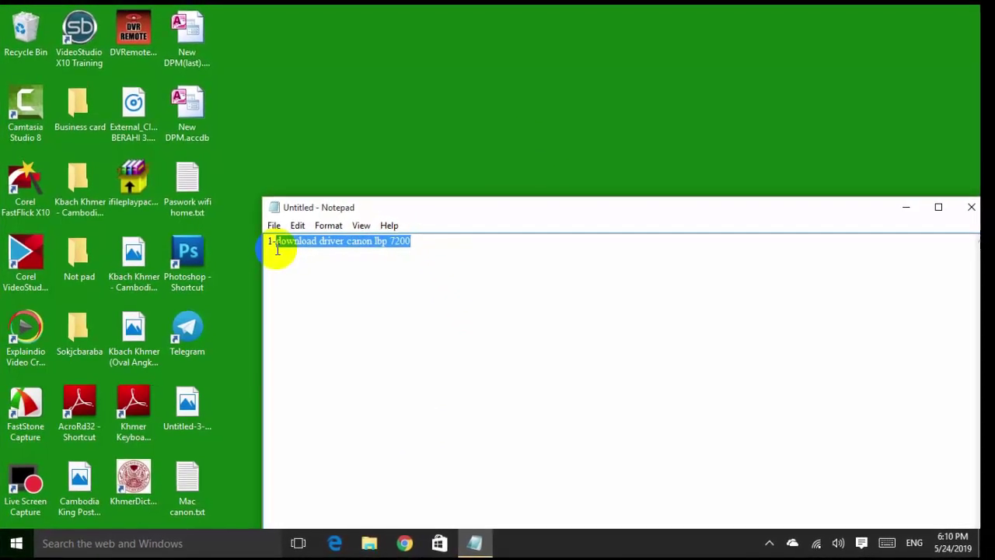
click(405, 543)
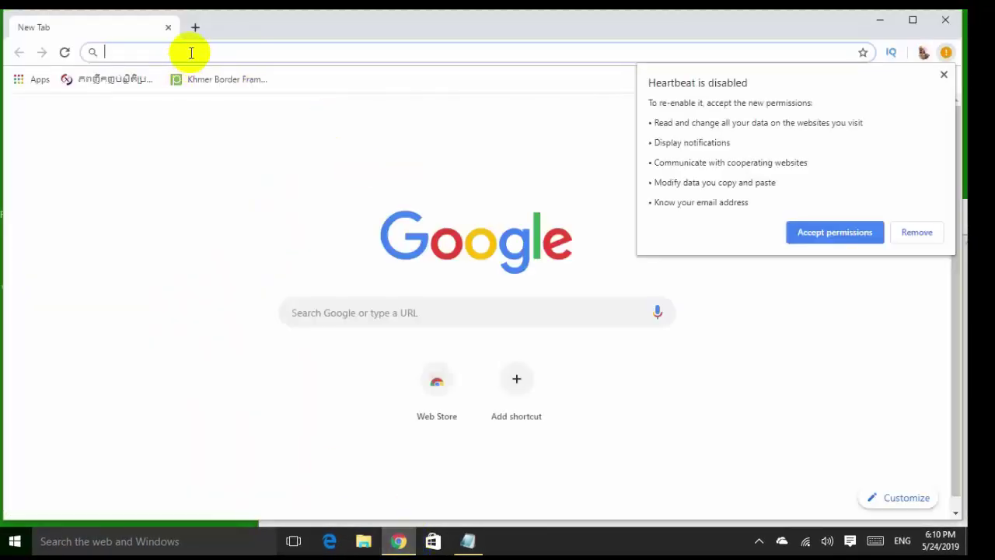
click(382, 319)
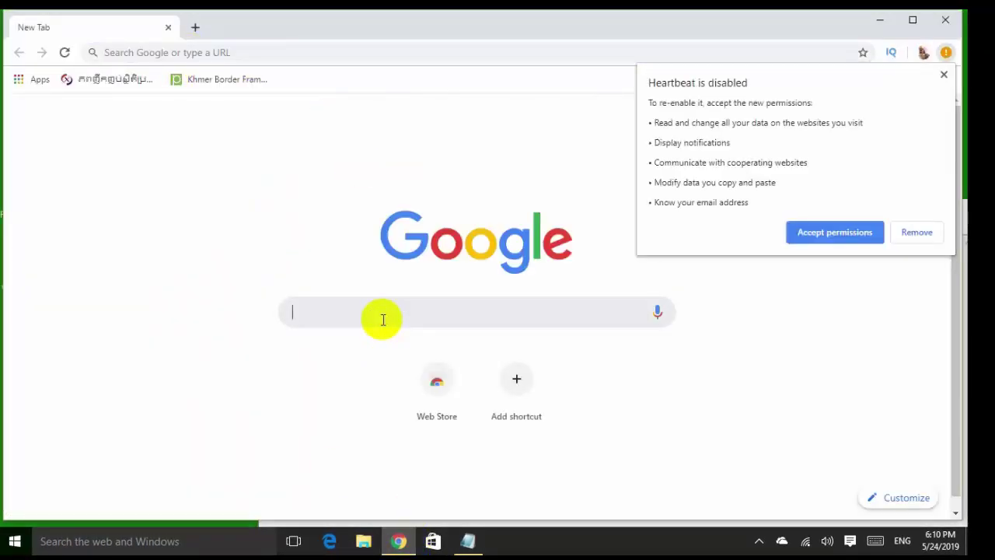
key(ctrl+v)
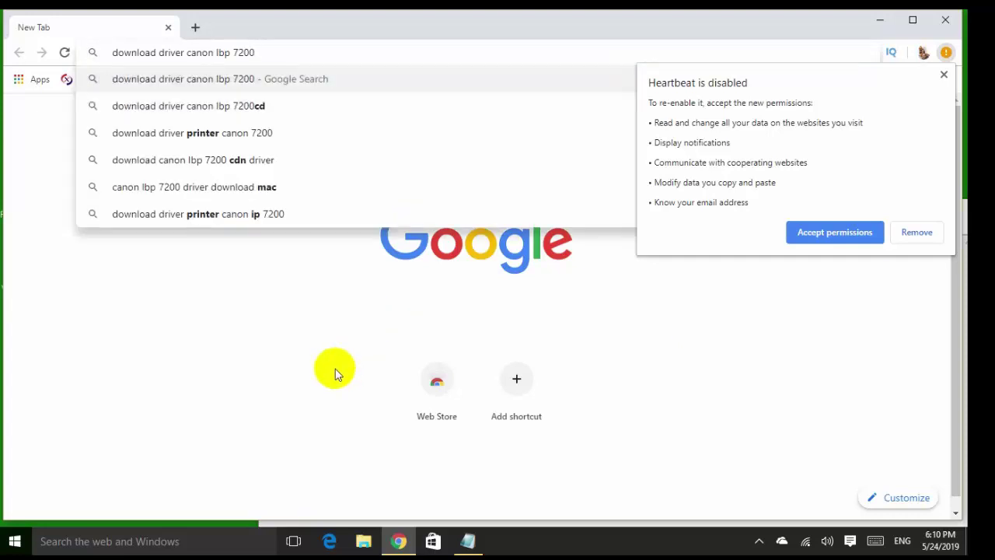
click(230, 111)
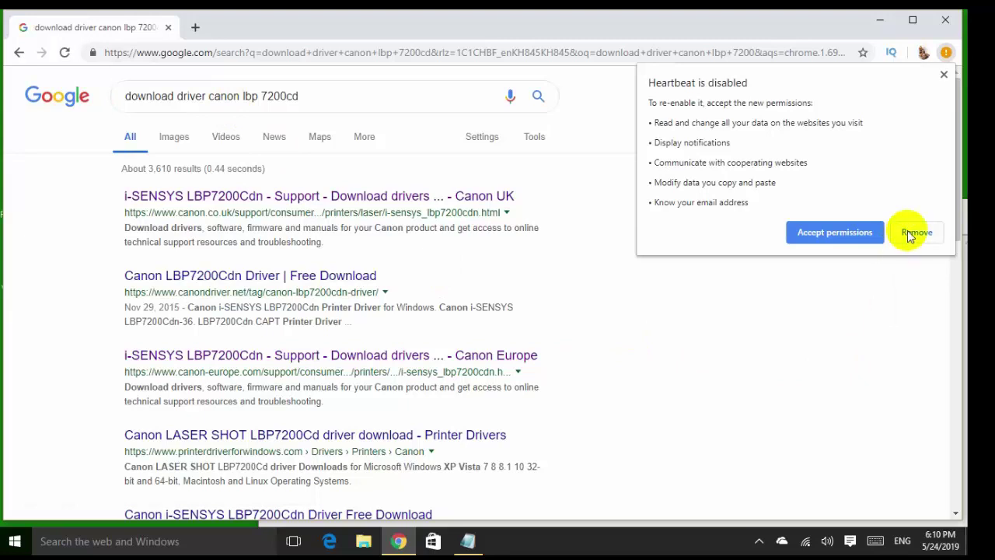
click(839, 234)
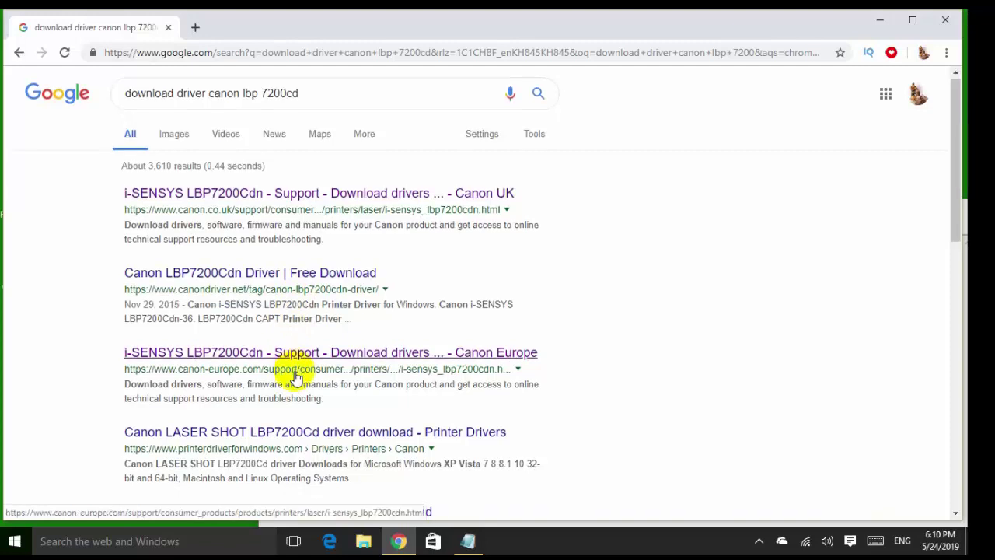
Open the "Canon i-SENSYS LBP7200Cdn Driver Downloads" search result from canondrivers.net
scroll(295, 378, down, 2)
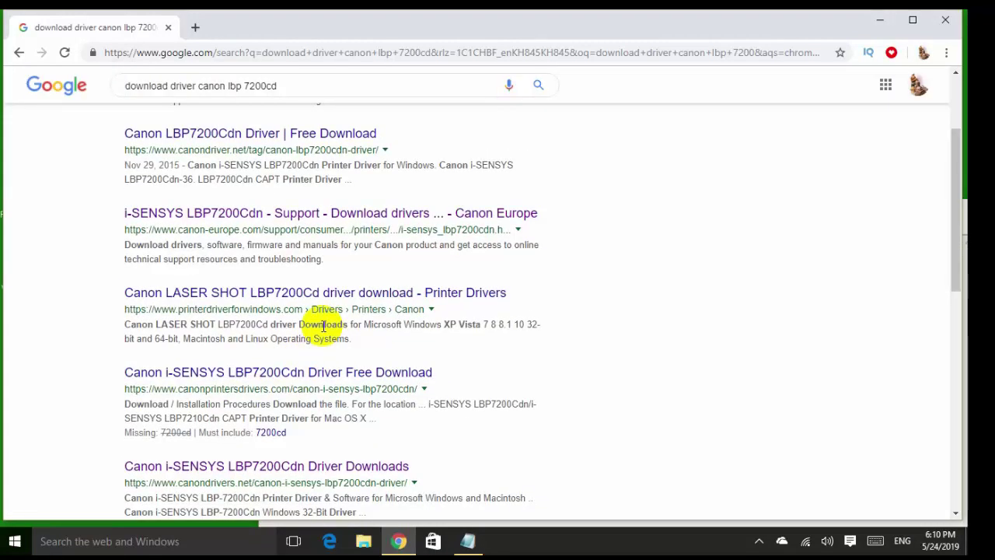
scroll(311, 328, down, 1)
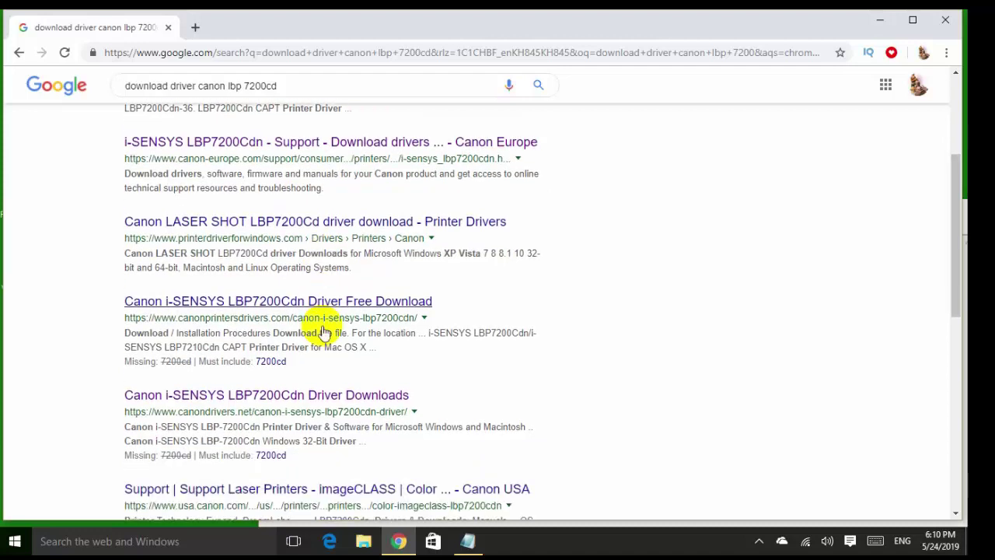
click(282, 396)
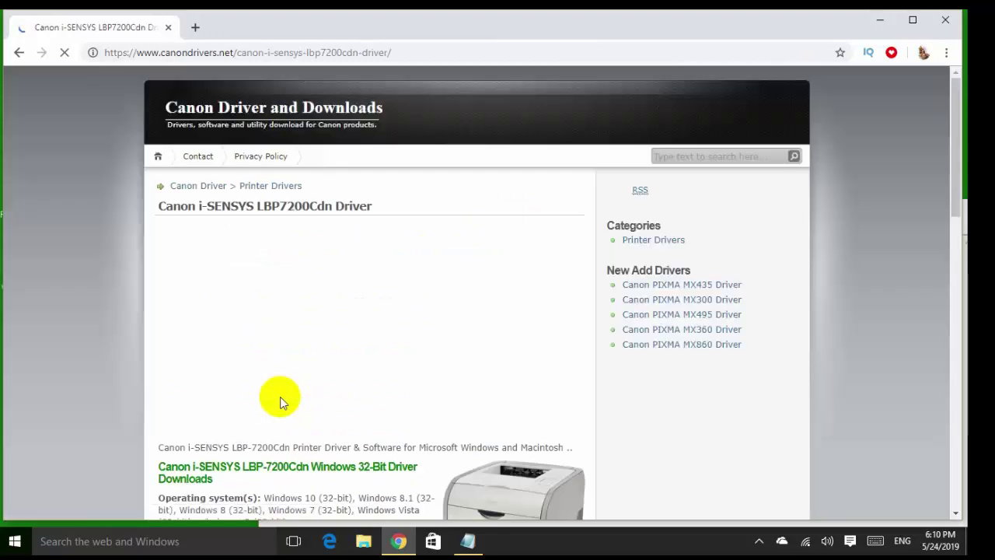
Highlight the Windows 10 32-bit and 64-bit entries, and download the 64-bit driver LBP7200Cd_7200Cdn_R150_V110_W64_uk_EN_1.exe
scroll(460, 247, down, 3)
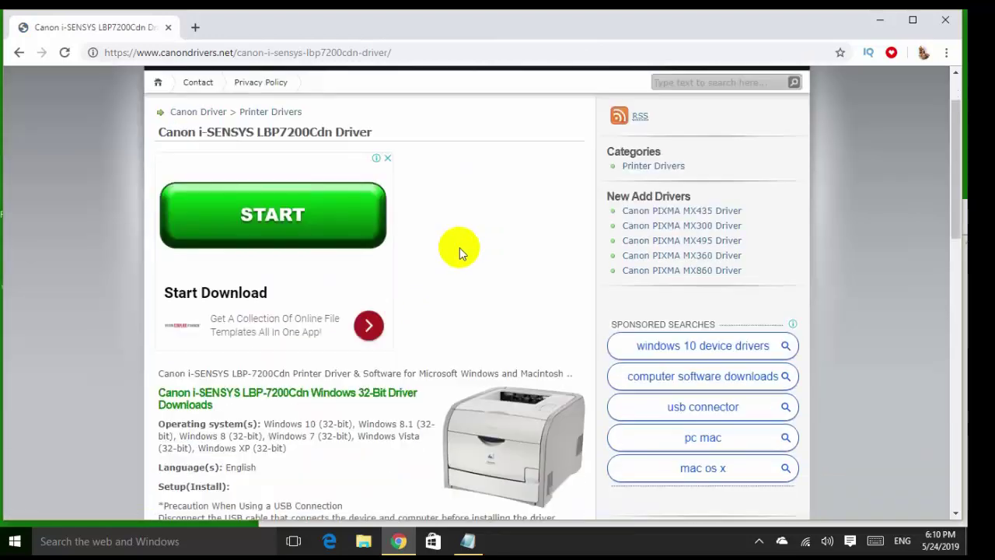
scroll(459, 248, down, 1)
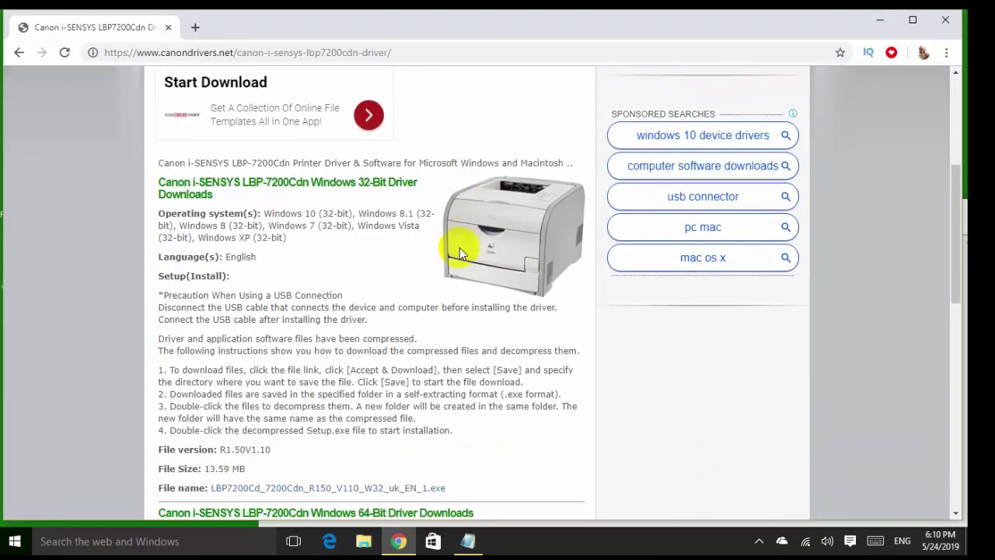
drag(265, 216, 359, 211)
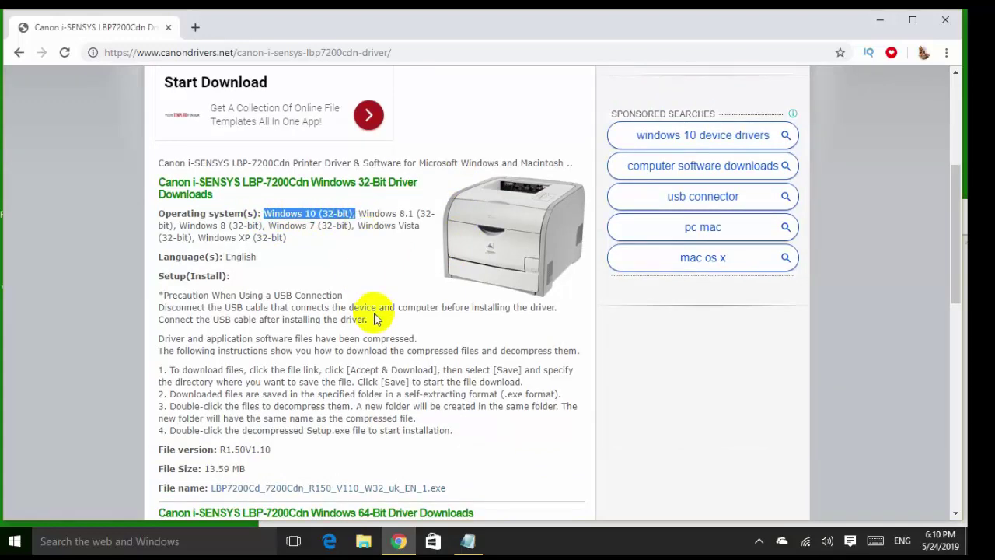
scroll(374, 312, down, 4)
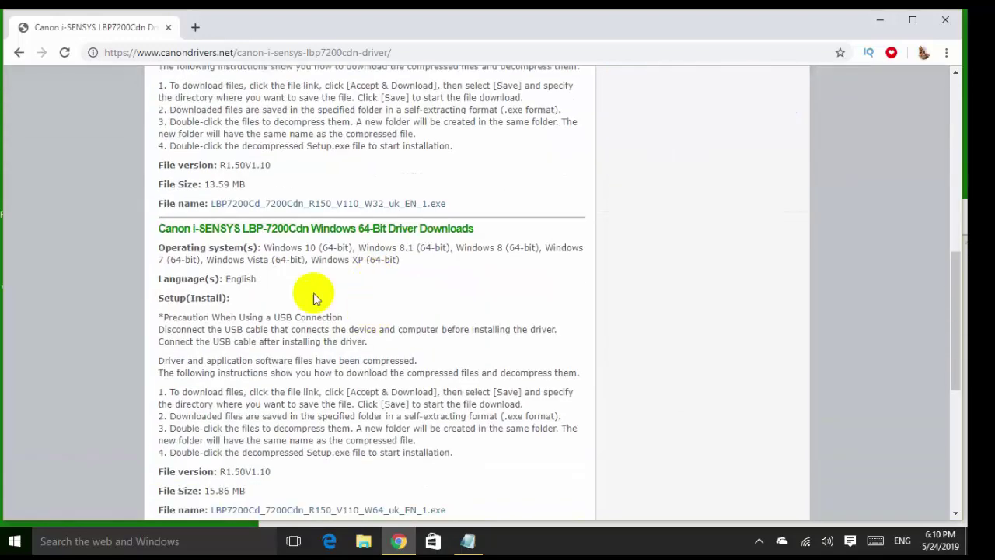
drag(264, 247, 354, 250)
scroll(358, 272, down, 2)
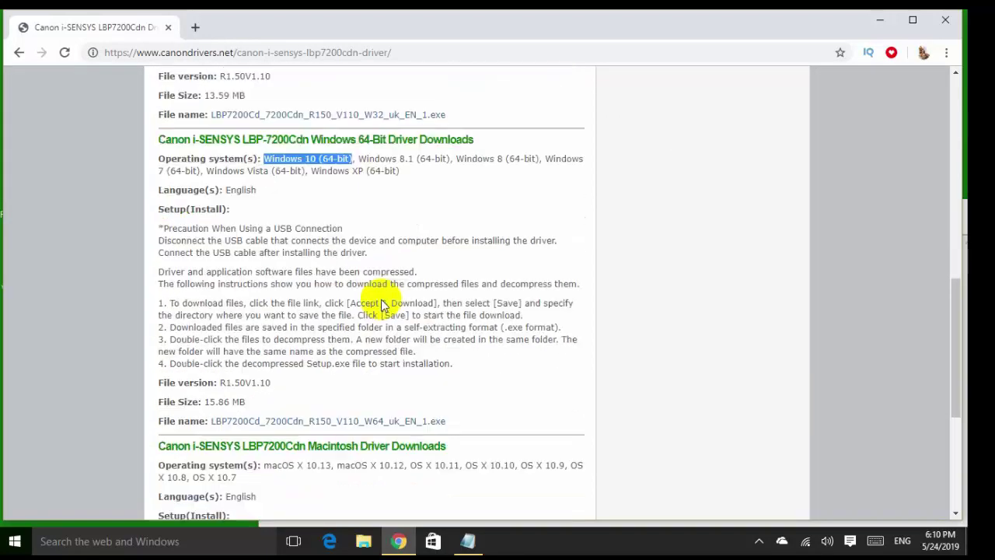
click(362, 368)
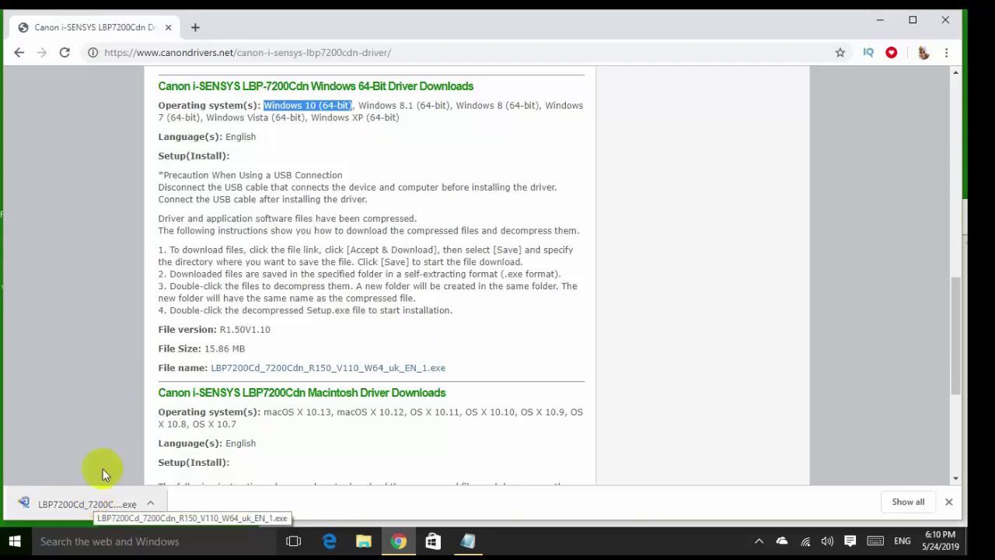
Minimize Chrome and add the second line "2-install driver" to the Notepad note
click(876, 21)
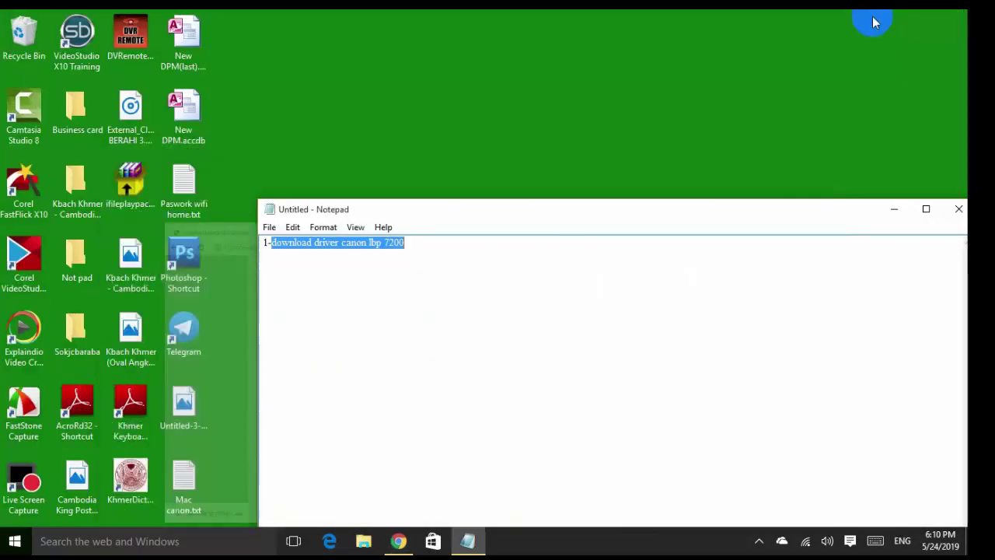
click(463, 242)
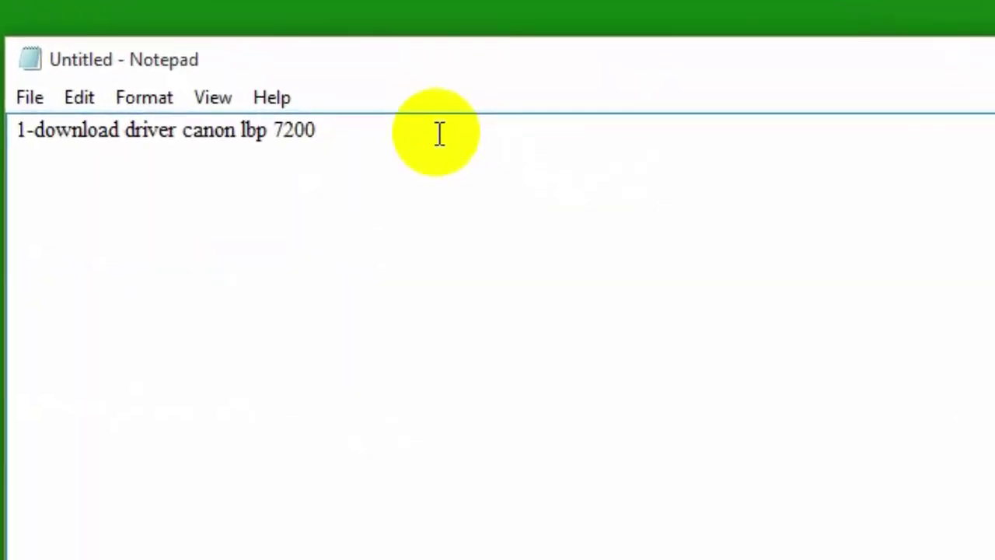
key(Return)
text(2-inst)
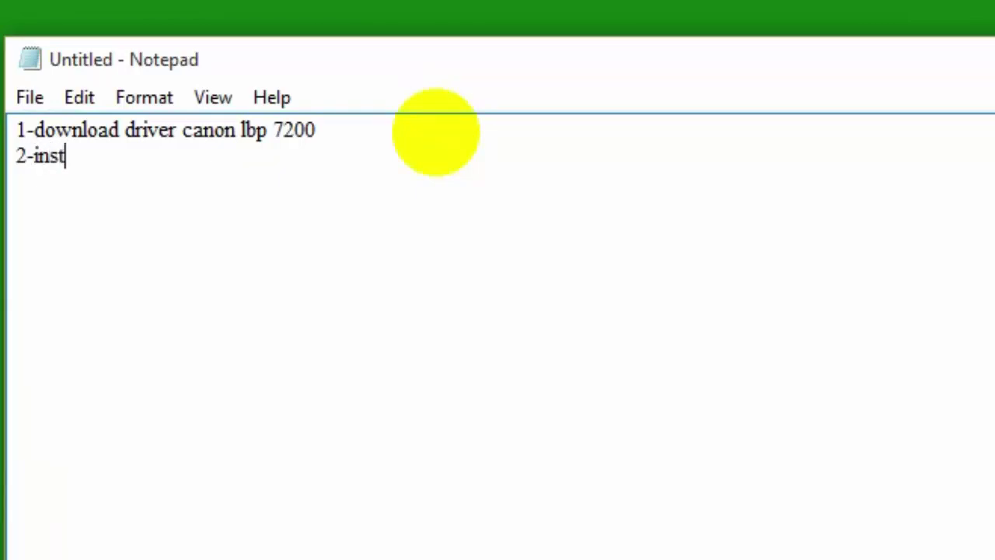
text(all drive)
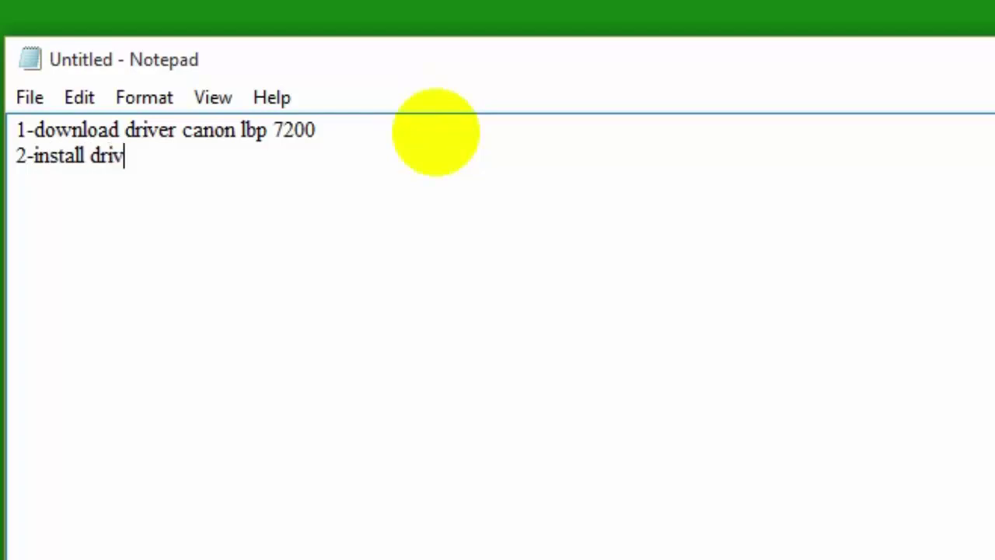
text(r)
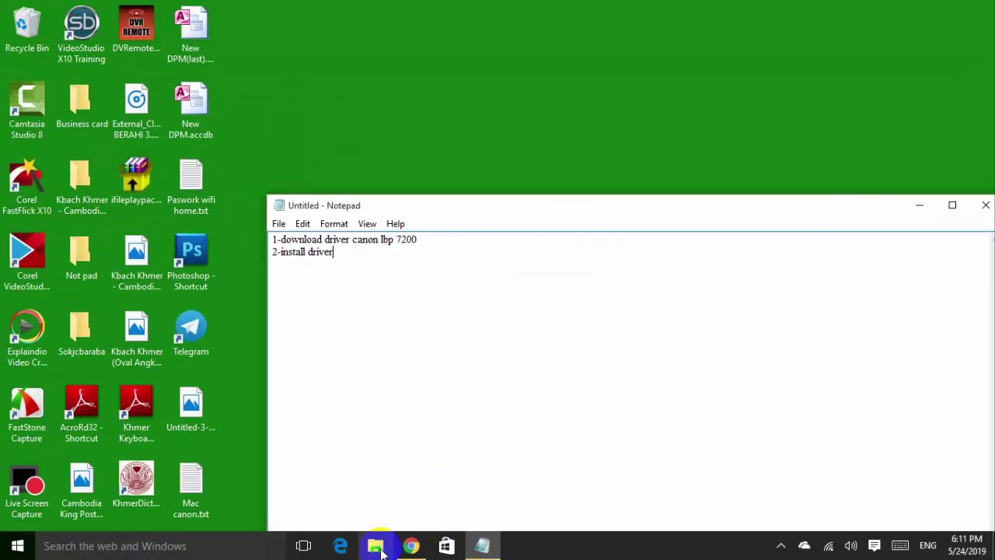
In File Explorer's Downloads folder, extract LBP7200Cd_7200Cdn_R150_V110_W64_uk_EN_1.exe and open the extracted folder of the same name
click(377, 547)
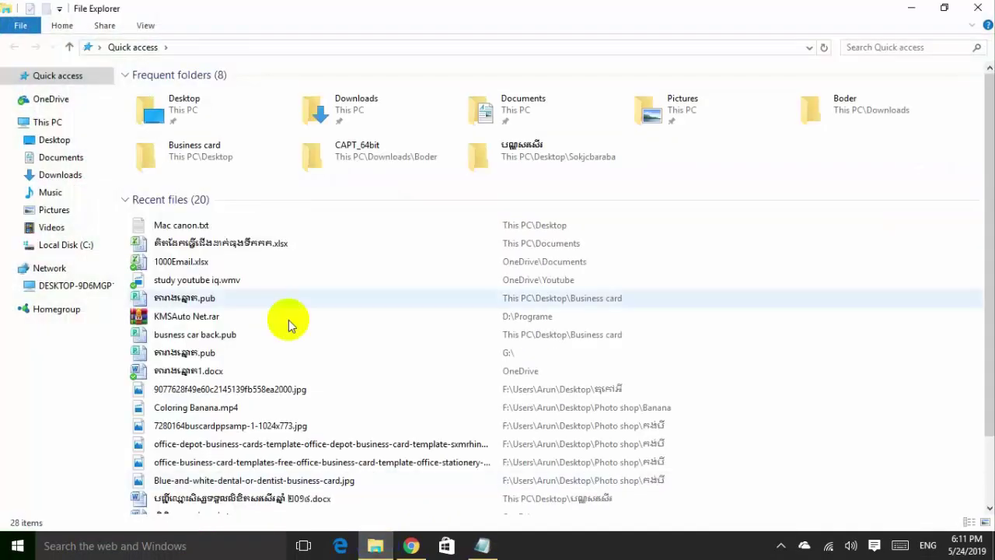
click(84, 176)
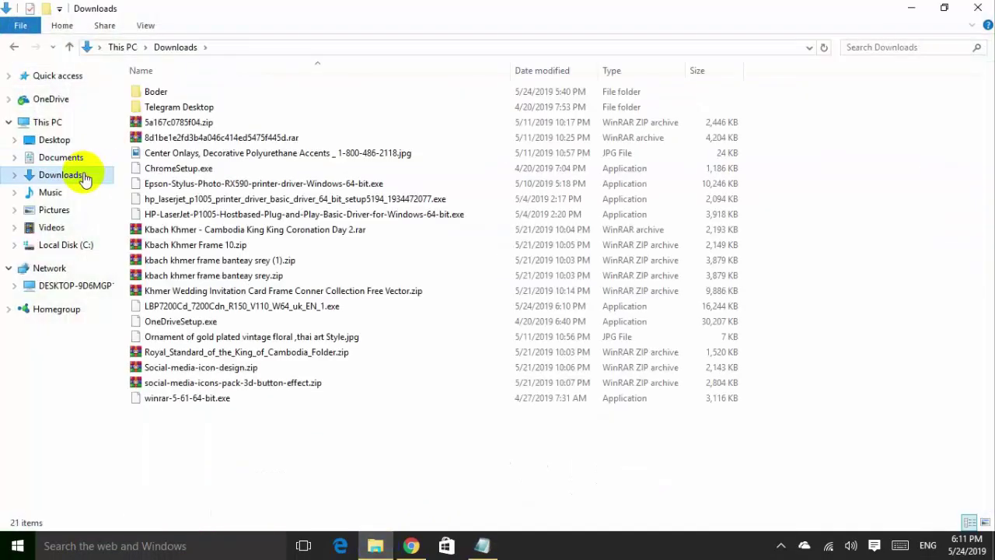
click(251, 306)
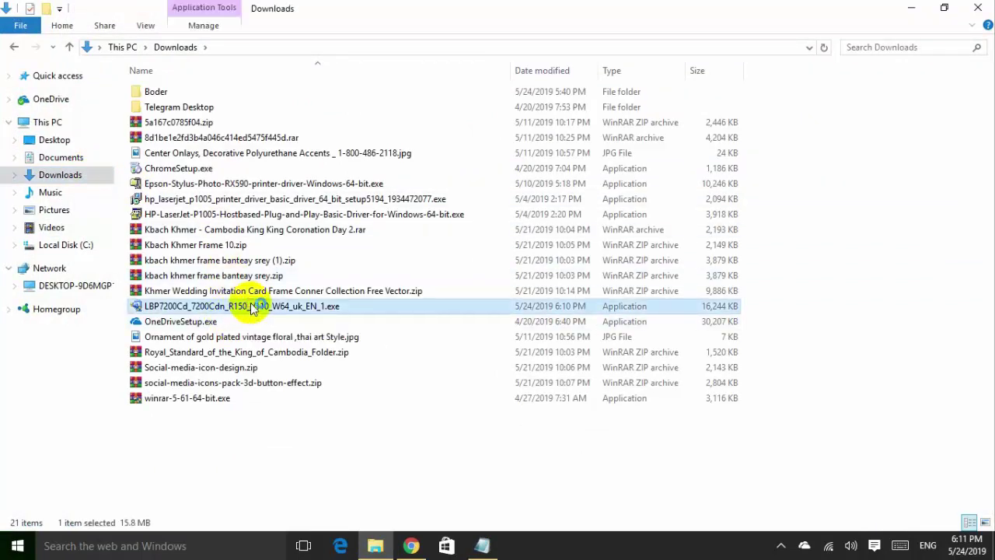
double_click(252, 306)
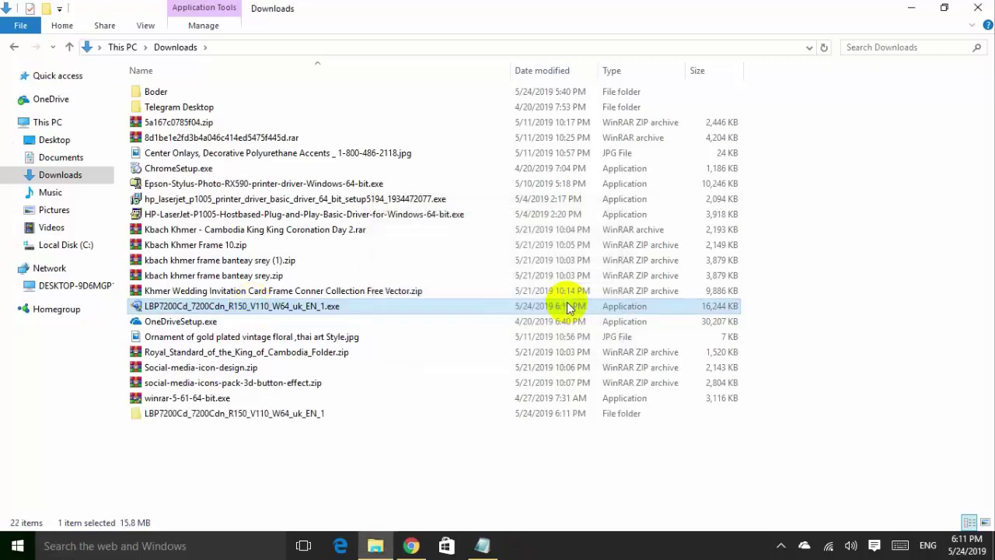
click(263, 421)
double_click(262, 418)
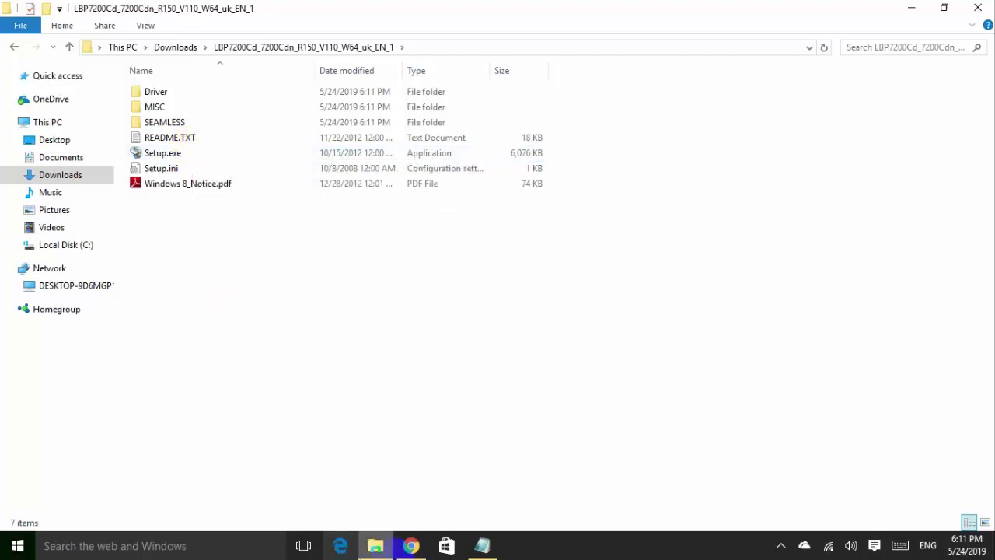
Add the third line "3-Turn off firewall windows" to the Notepad note
click(488, 545)
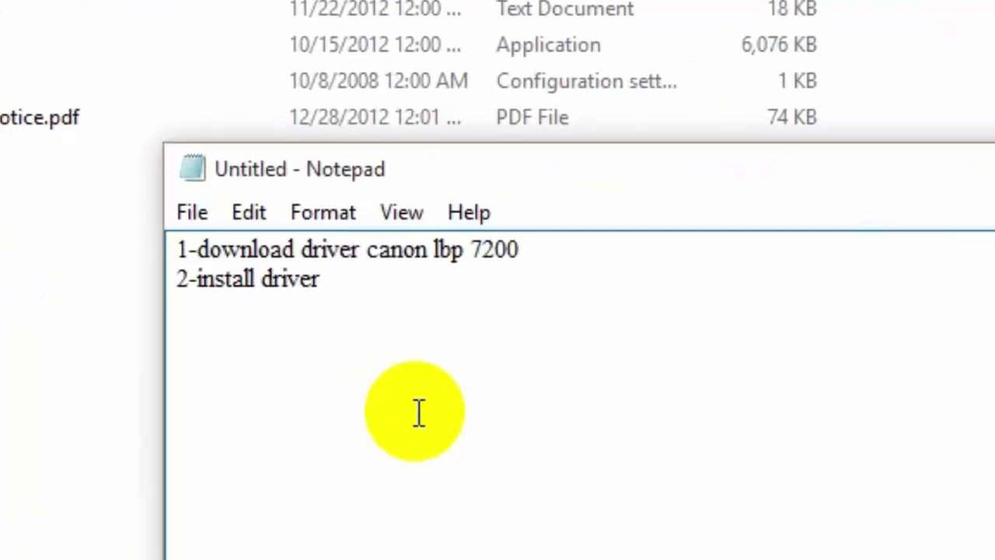
key(Return)
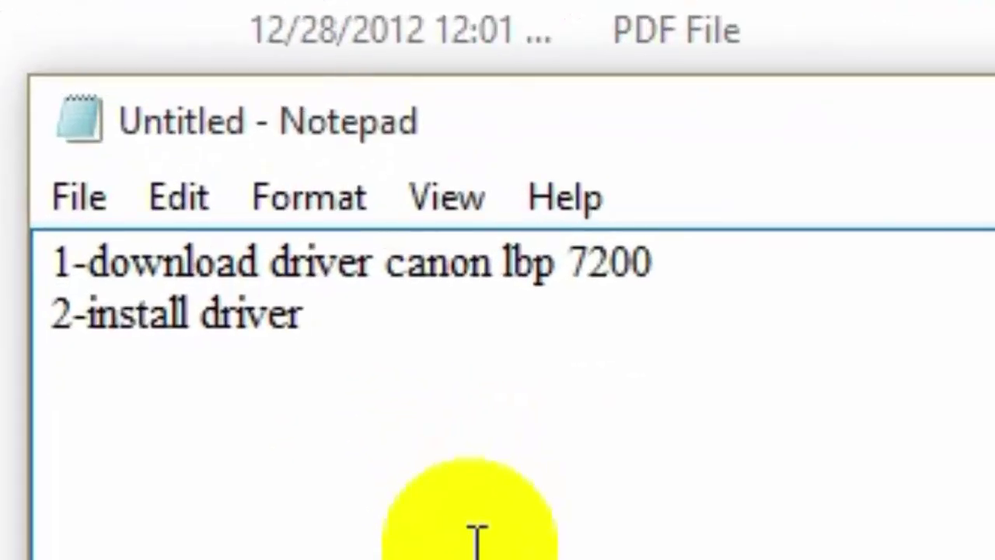
text(t)
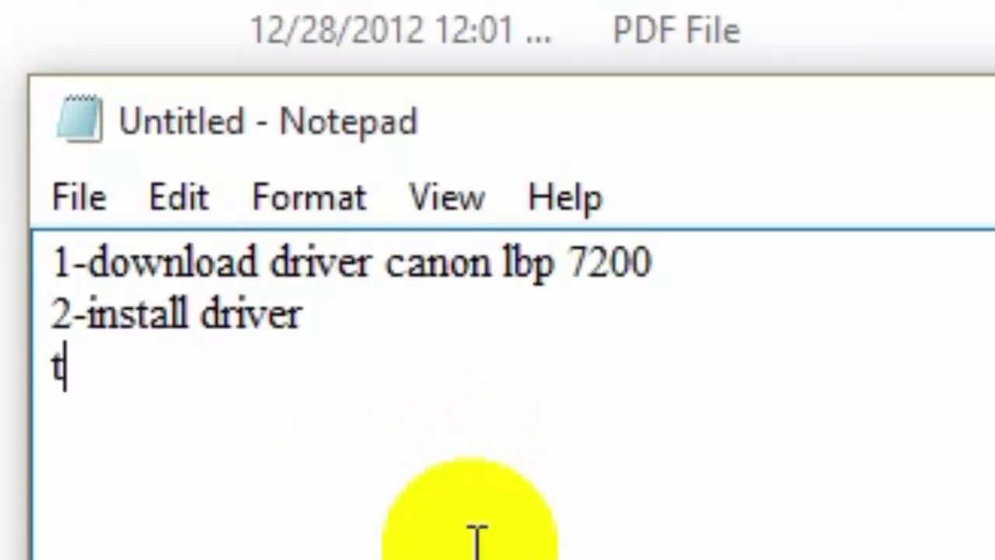
key(BackSpace)
text(3-)
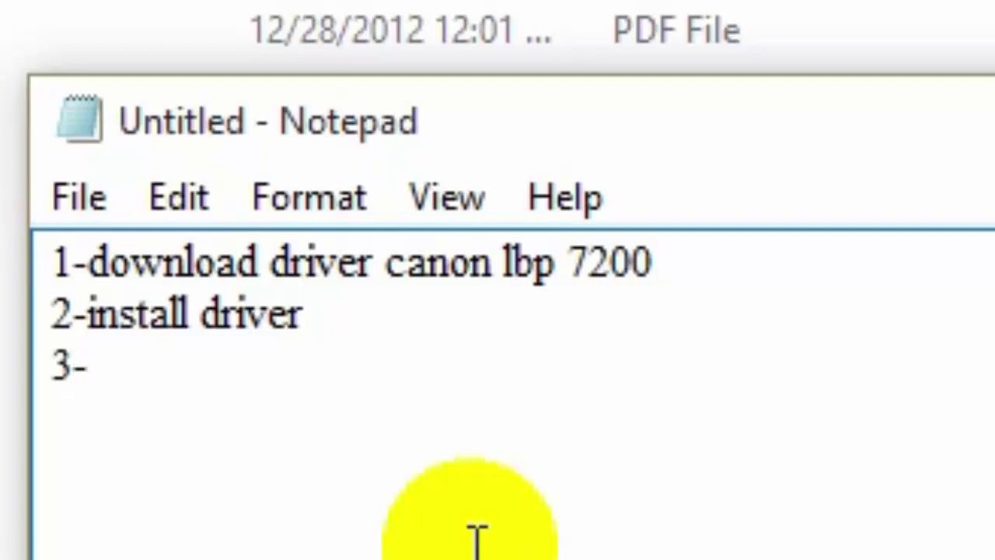
text(T)
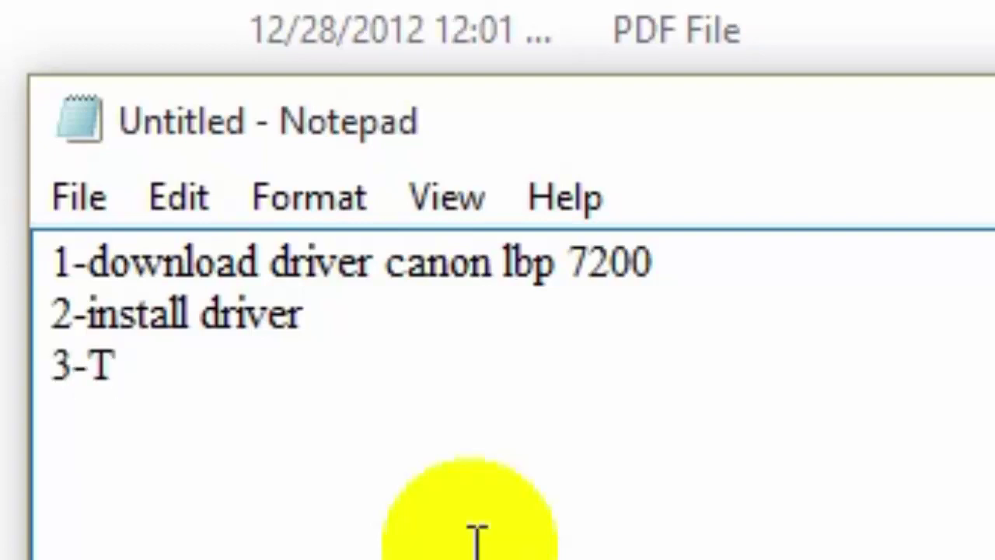
text(ur)
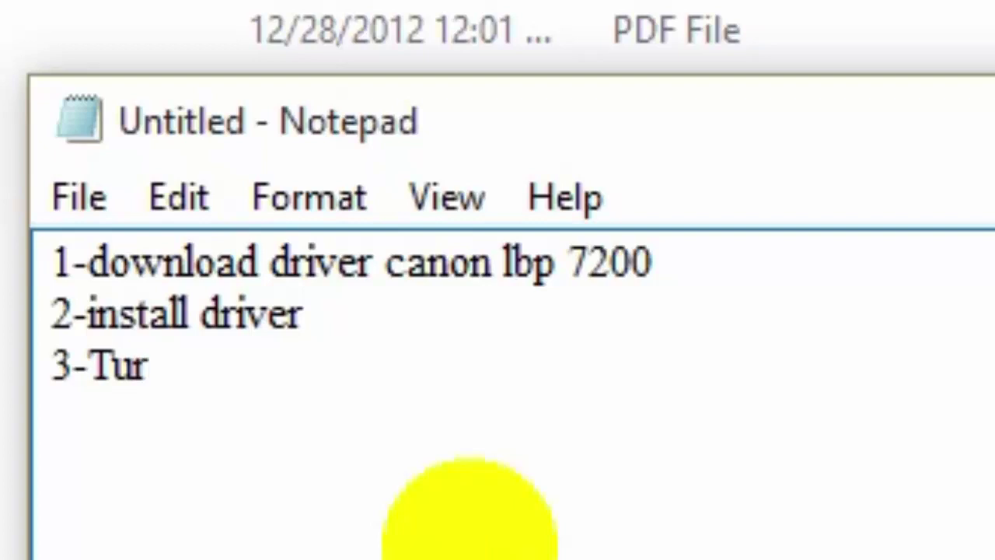
text(n)
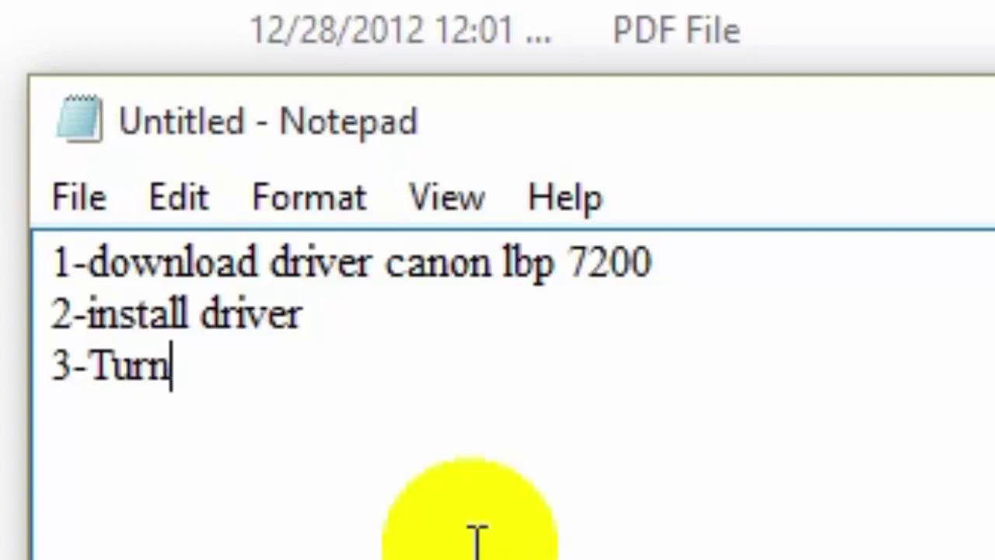
text( o)
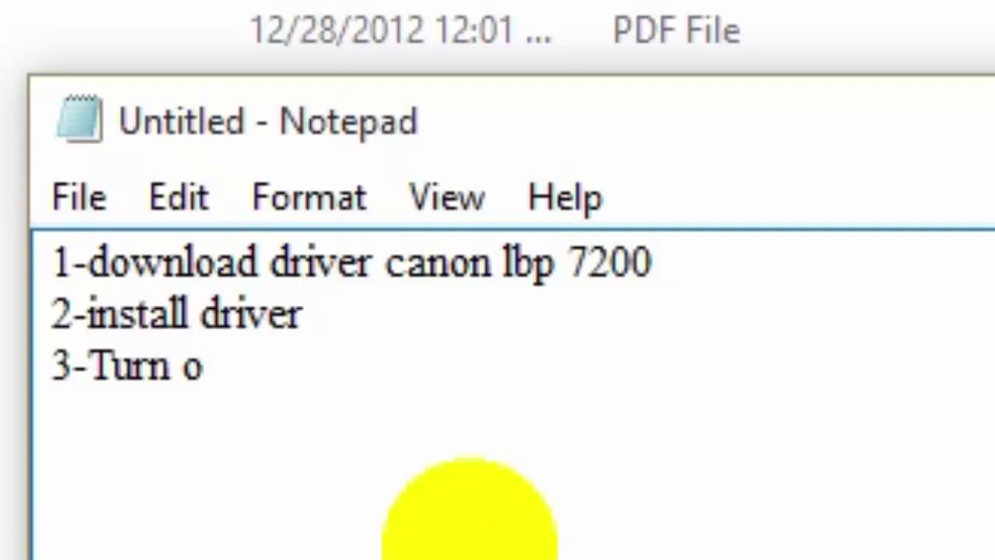
text(ff f)
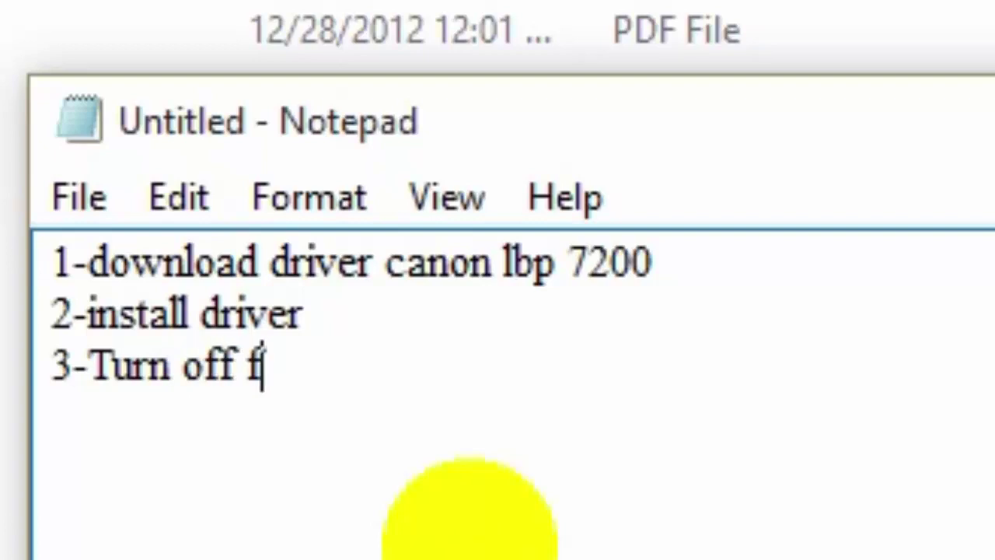
text(ir)
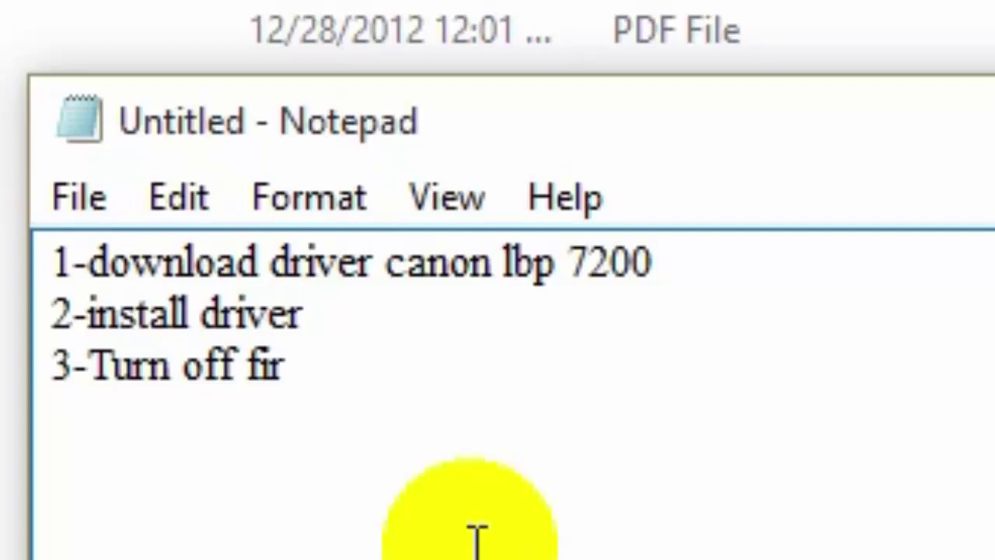
text(e)
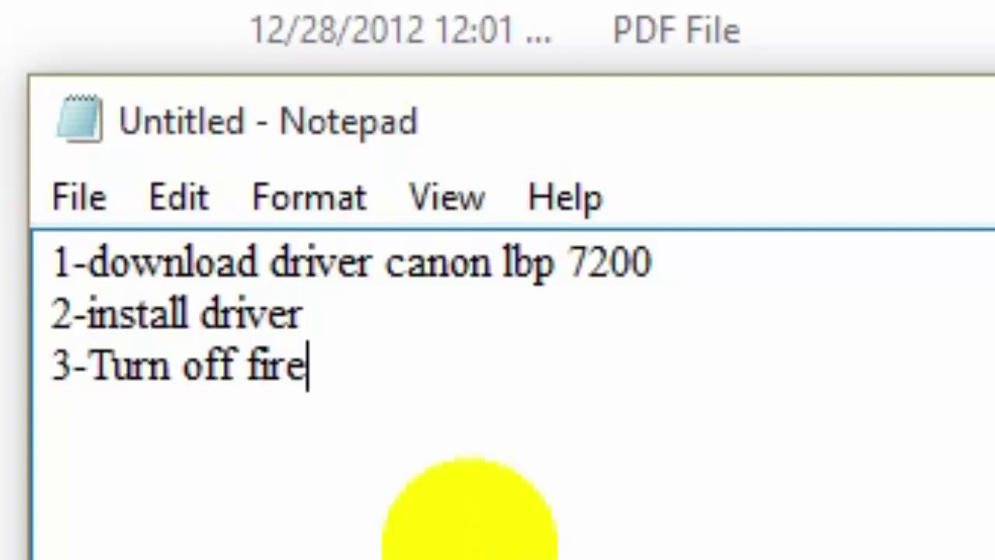
text(wall )
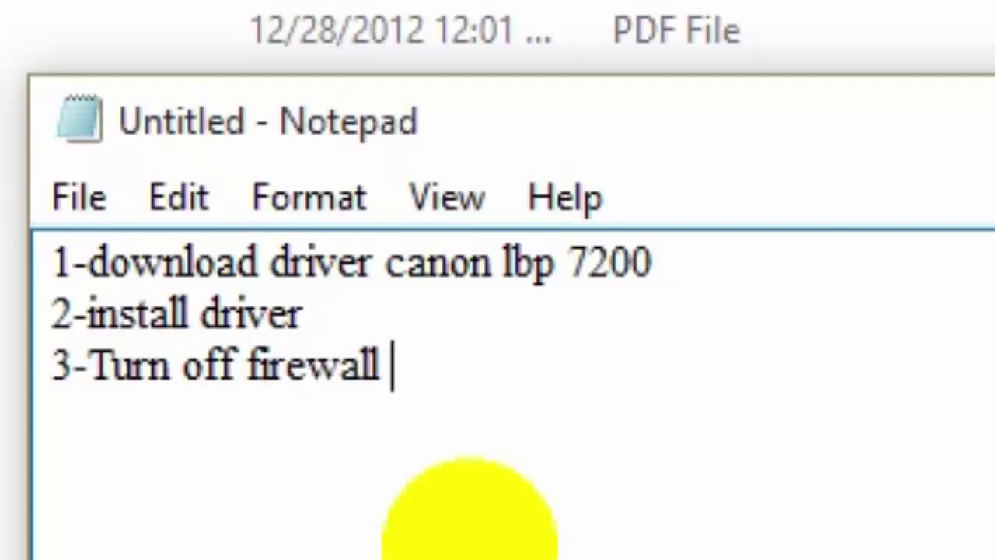
text(i)
key(BackSpace)
text(windows)
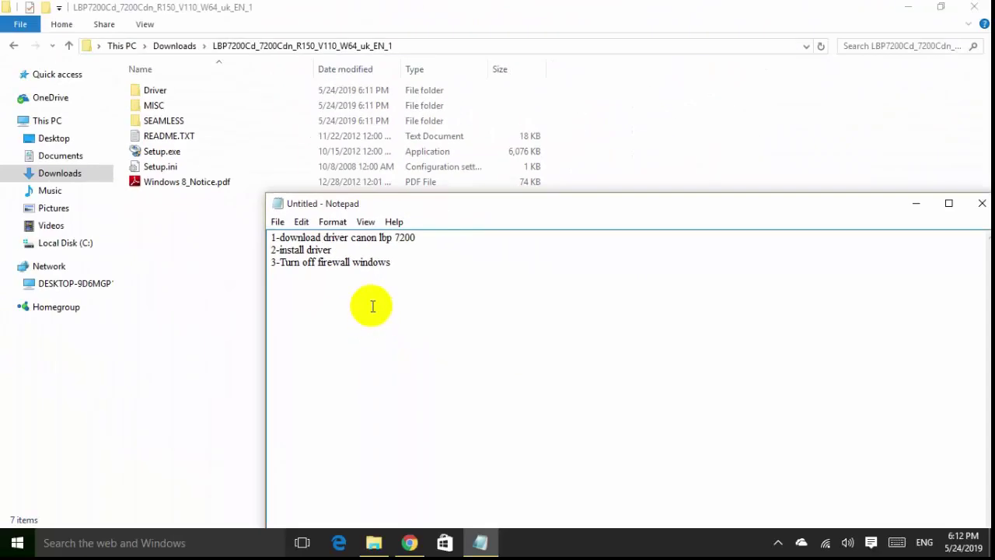
Search Windows for Control Panel, open it, and go to the Windows Firewall settings
click(194, 543)
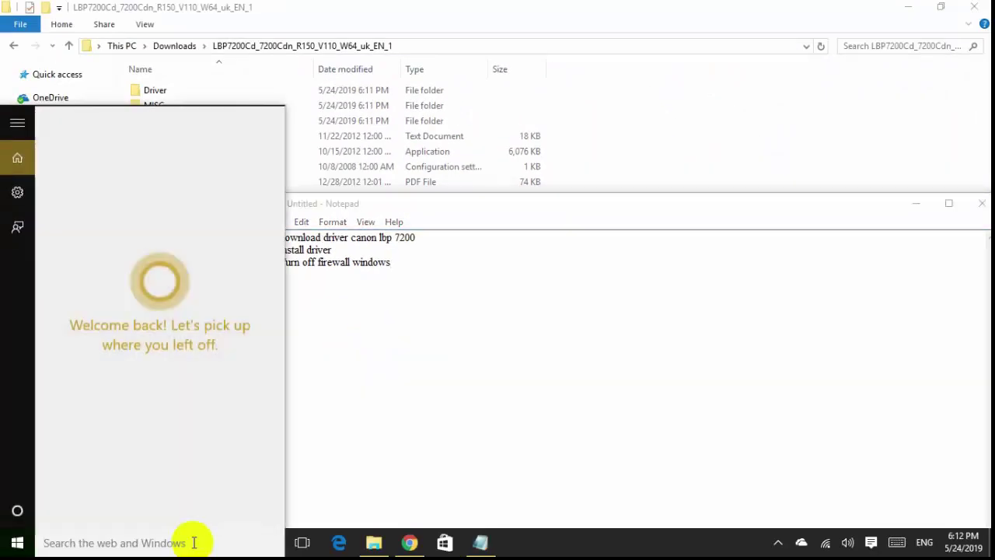
text(contro)
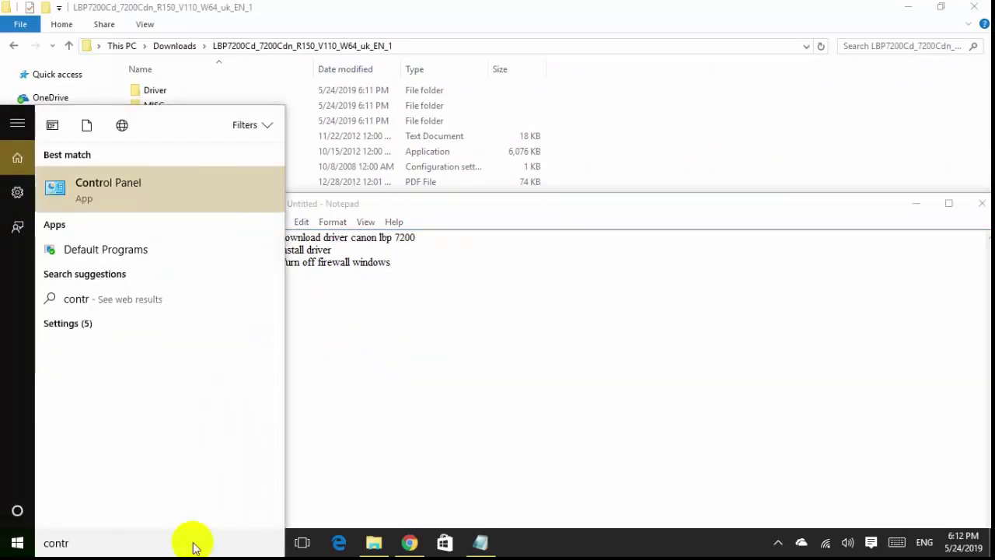
click(137, 182)
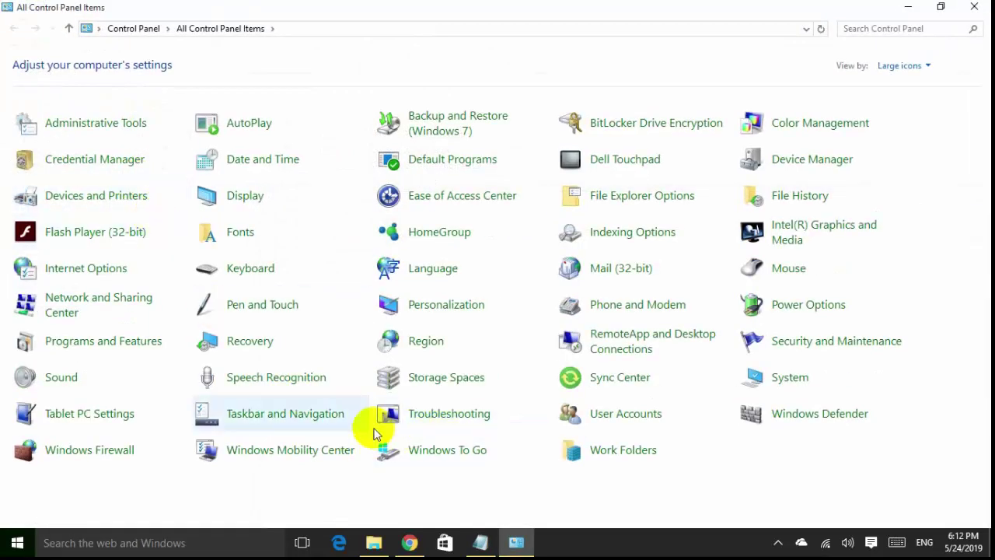
click(98, 455)
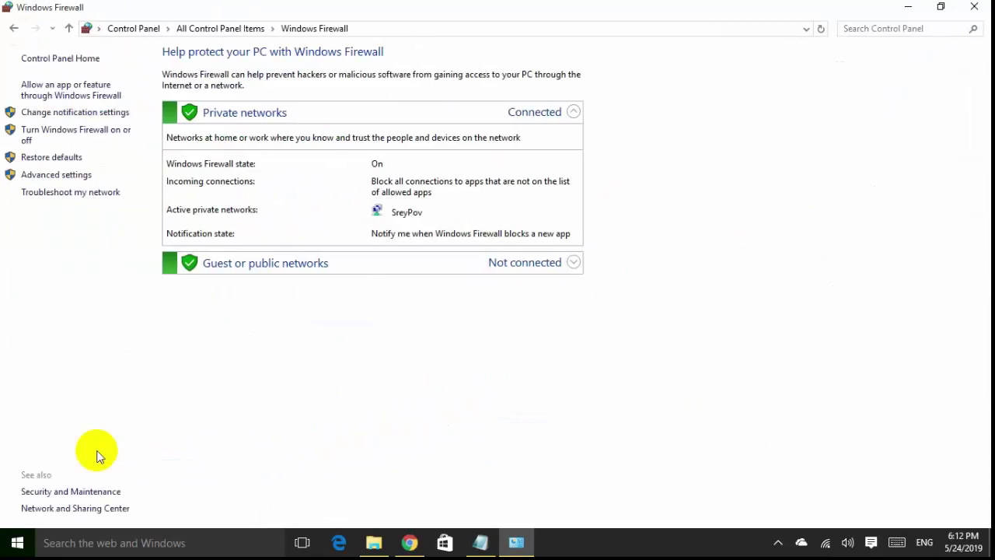
Turn off Windows Firewall for both private and public networks, apply the change, and minimize Control Panel
click(50, 134)
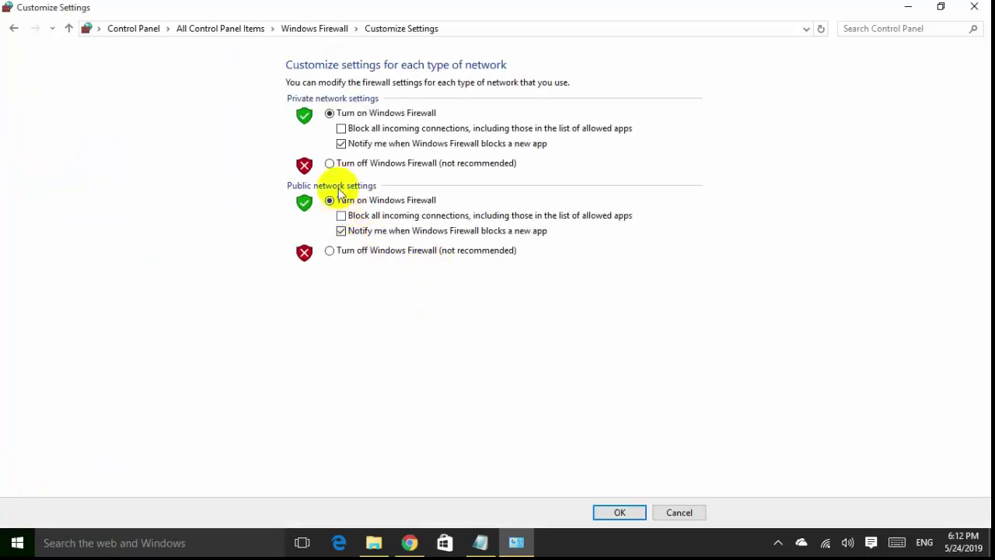
click(330, 164)
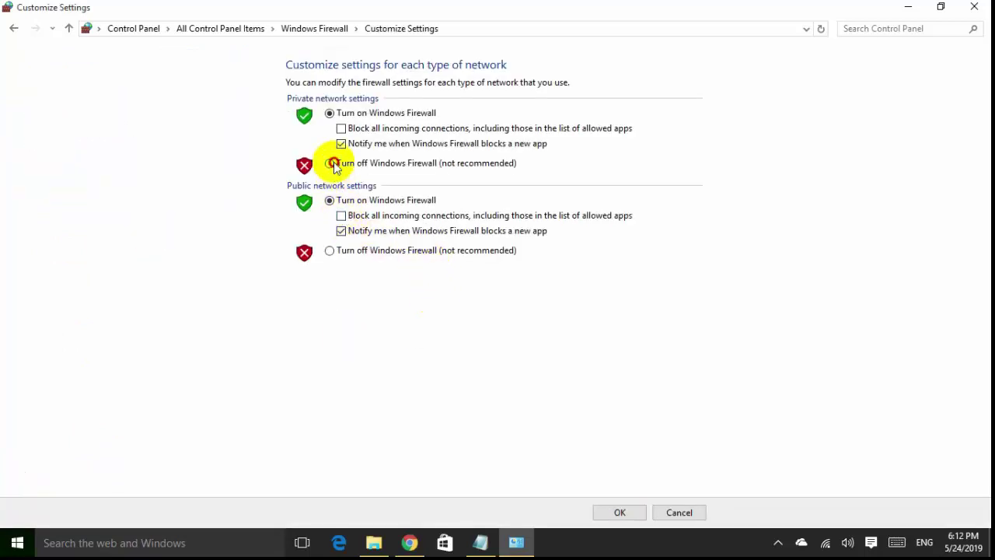
click(330, 251)
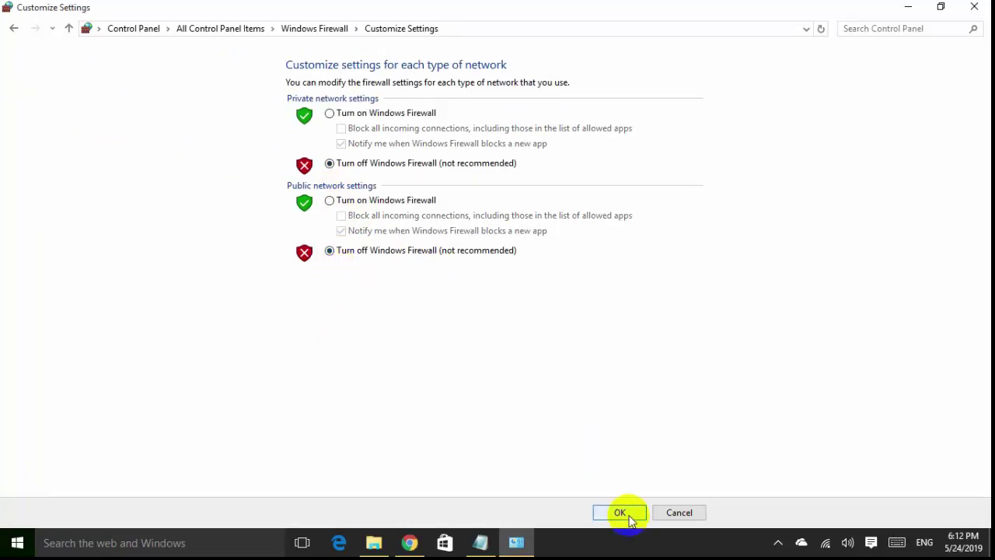
click(626, 513)
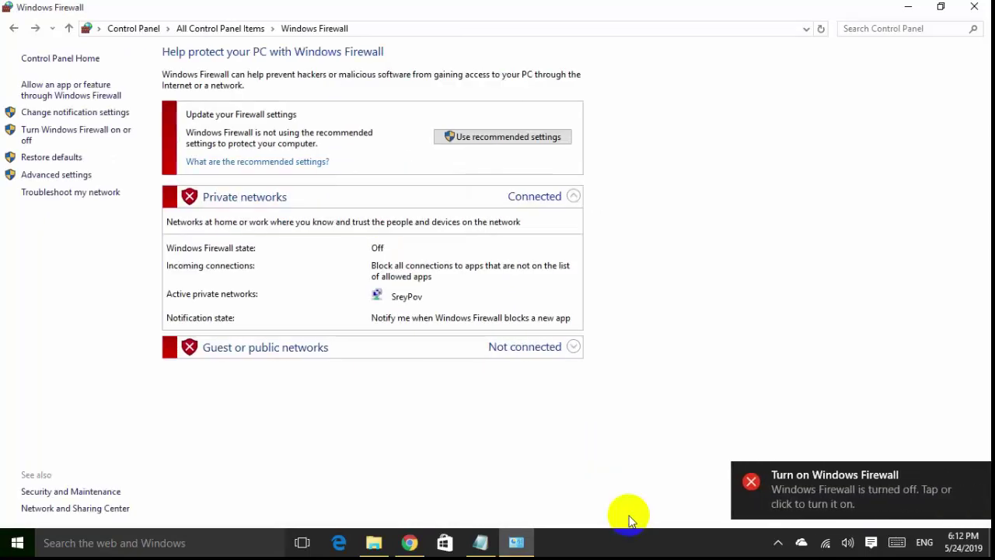
click(909, 8)
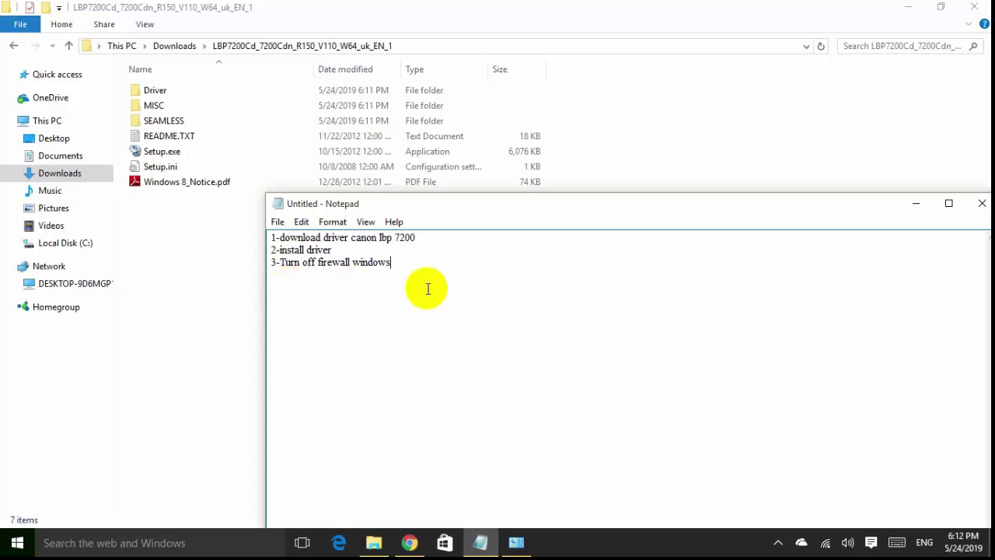
Launch Setup.exe from the extracted driver folder, pass the welcome page, and accept the Canon software license agreement
click(176, 211)
click(172, 154)
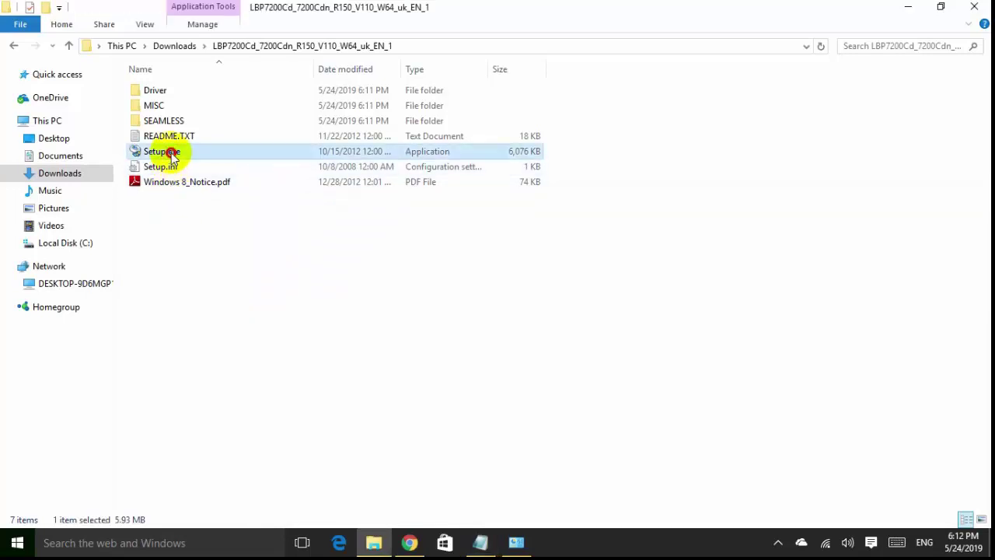
double_click(172, 154)
click(595, 434)
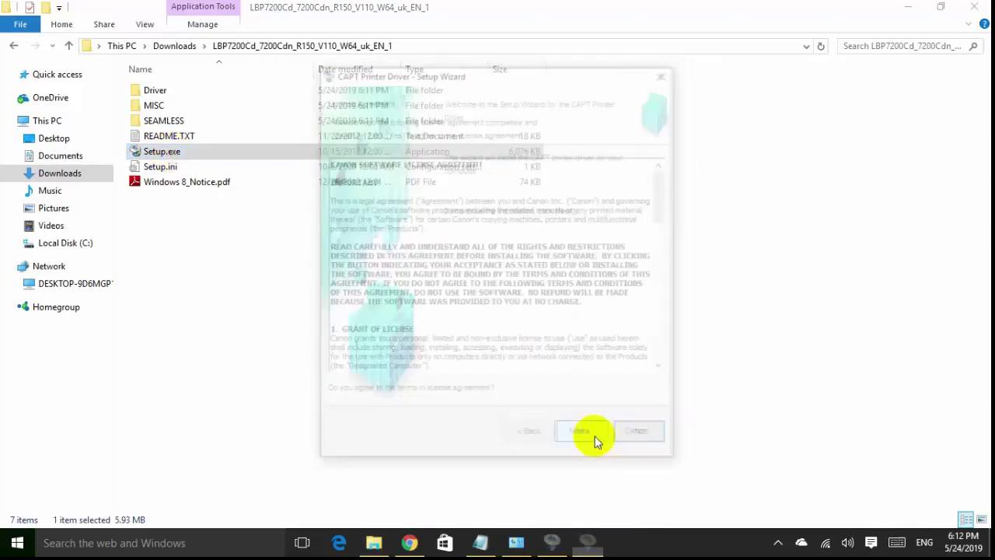
click(592, 438)
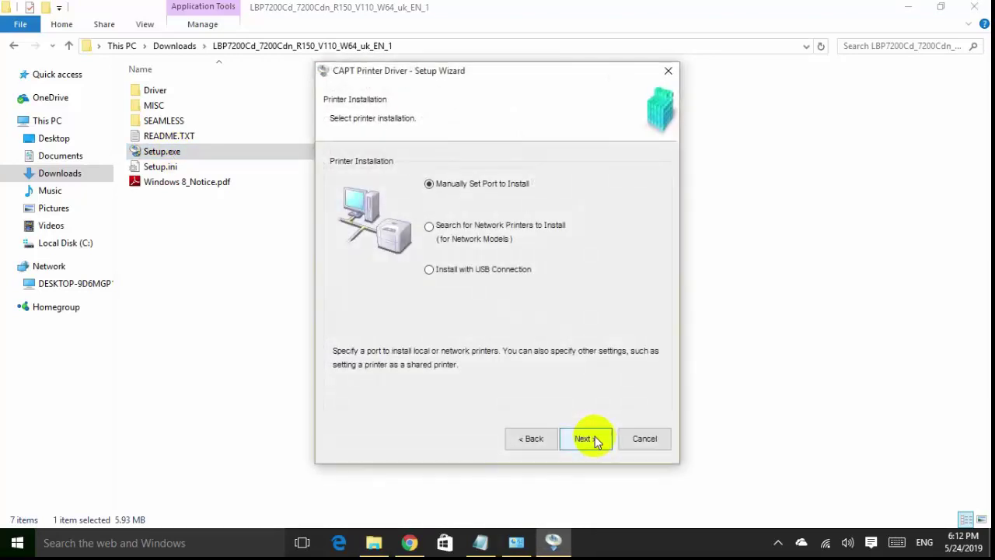
Choose to search for network printers to install, and continue with the Add Printers and Update Existing Drivers process
click(430, 227)
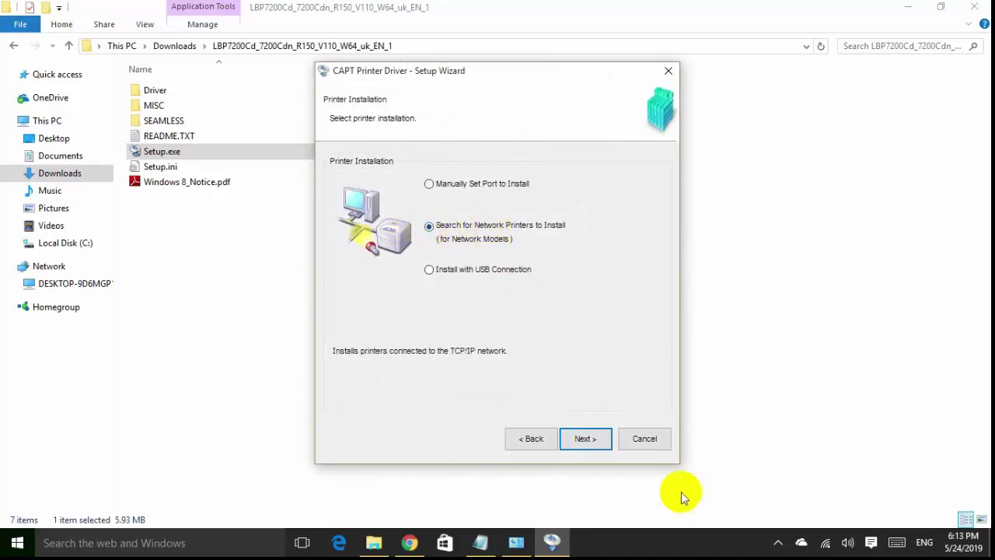
click(590, 442)
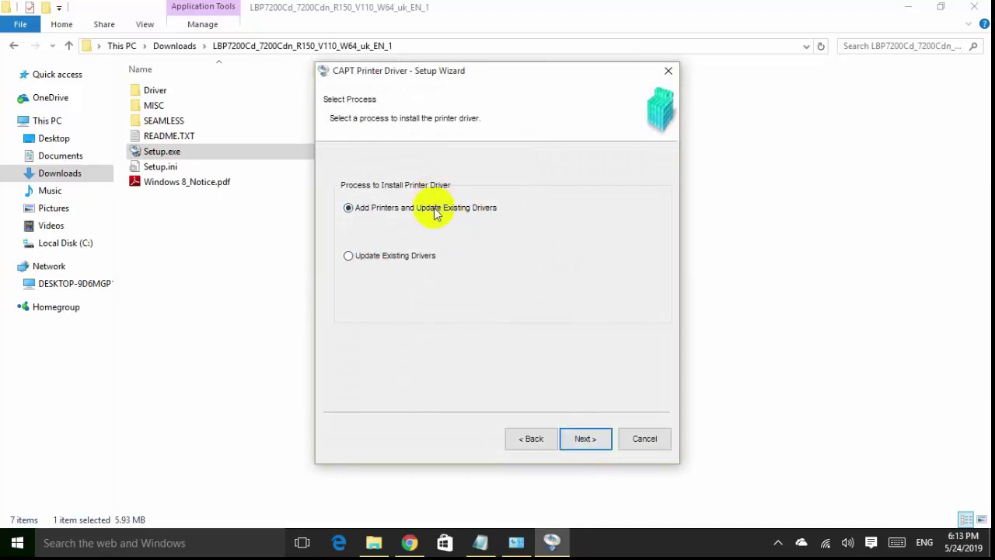
click(594, 440)
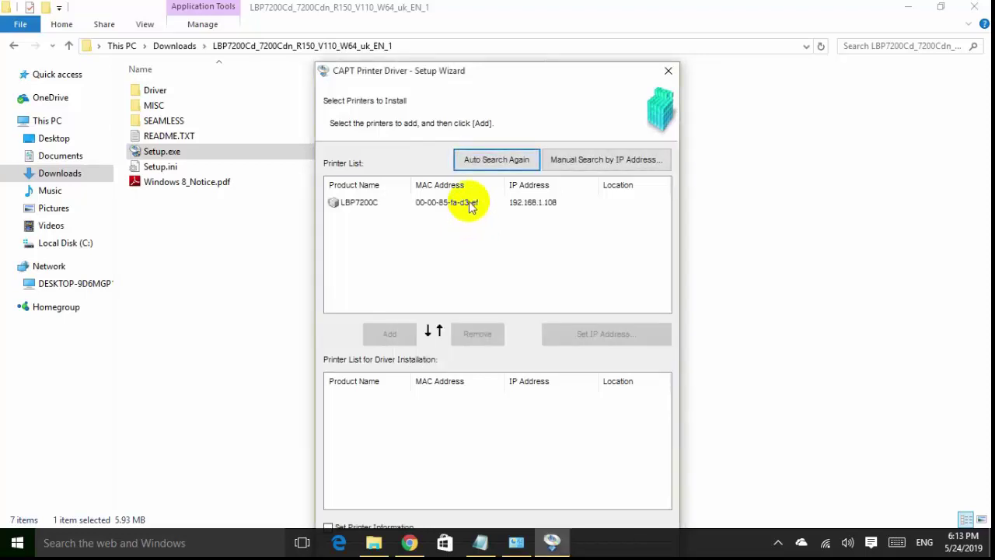
Add the LBP7200C to the driver installation list with Set Printer Information enabled, and set it as the default printer
click(467, 204)
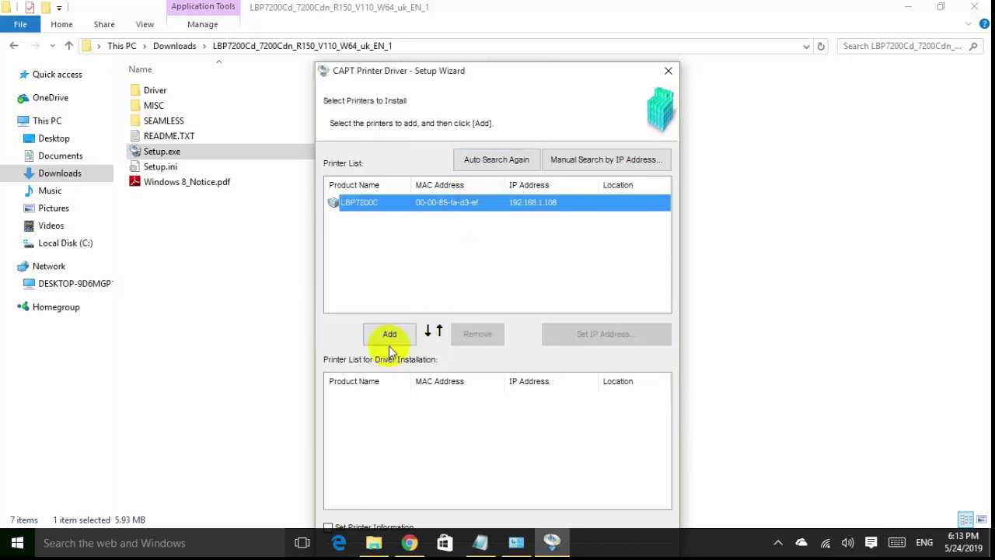
click(390, 335)
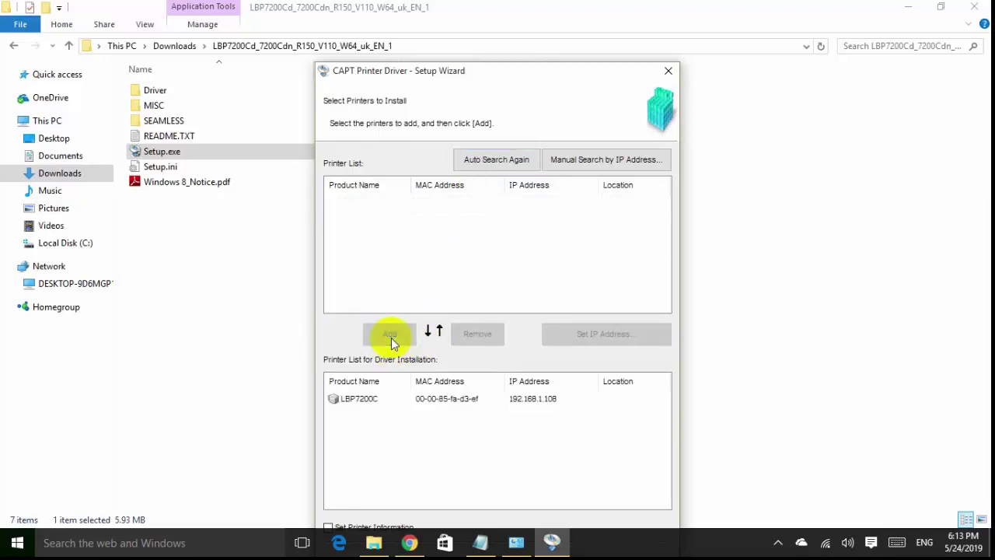
drag(581, 75, 640, 12)
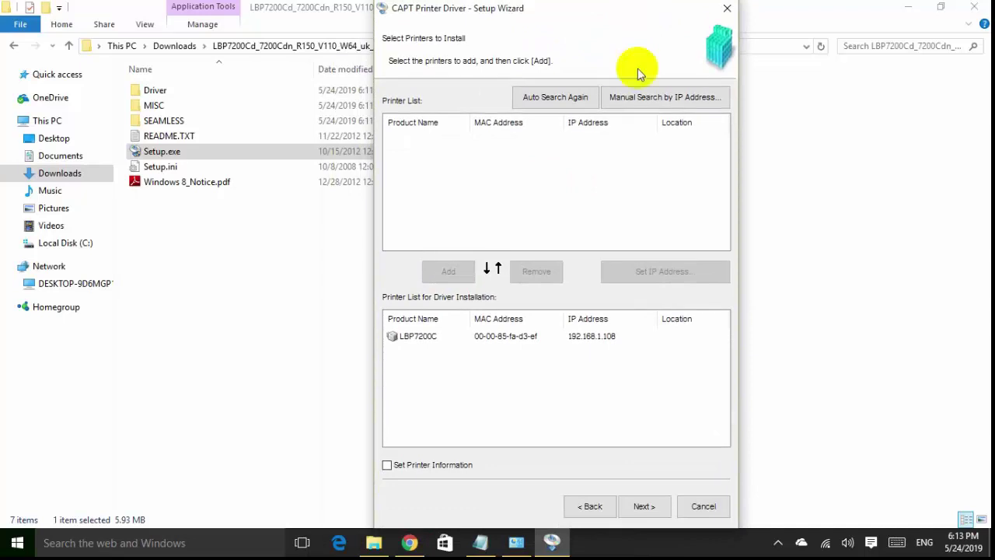
click(423, 466)
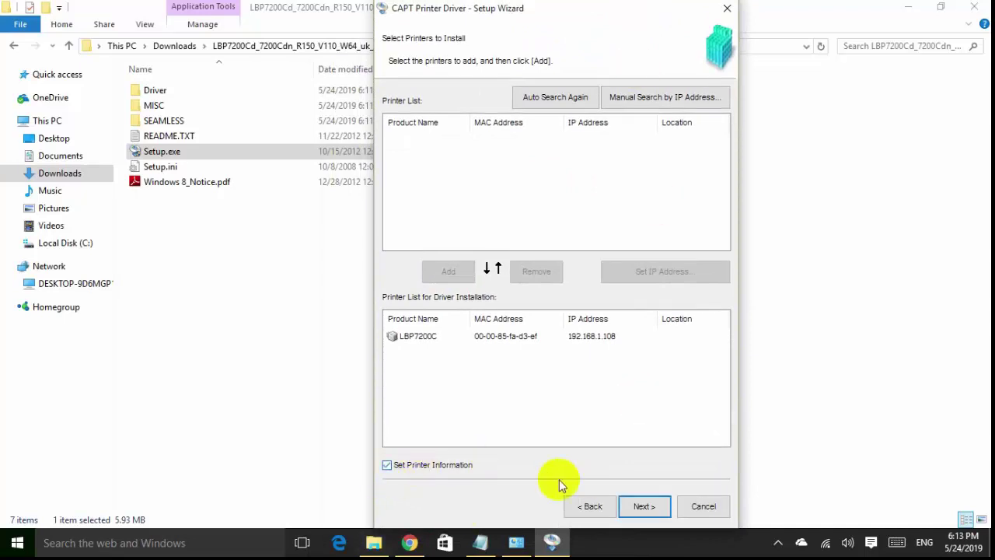
click(644, 506)
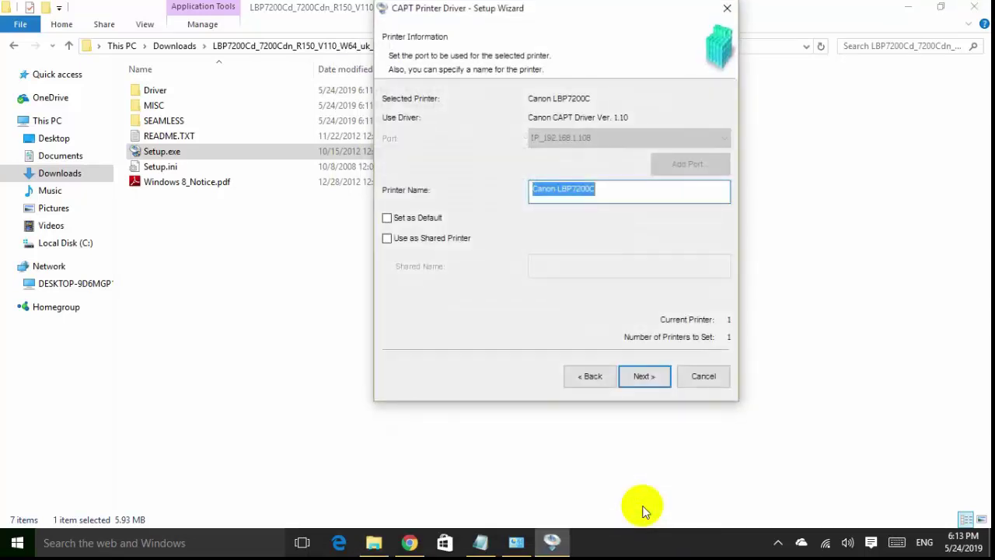
click(412, 219)
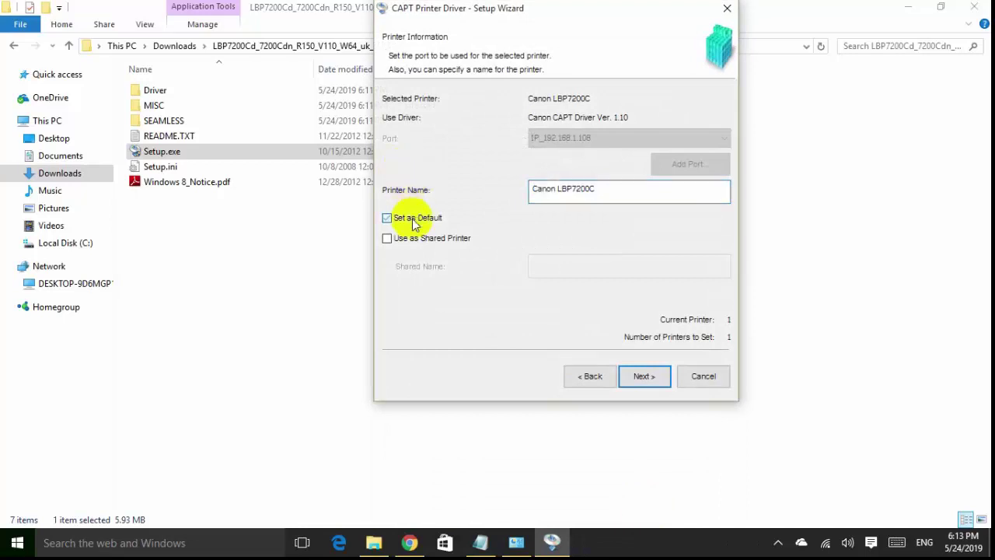
click(638, 378)
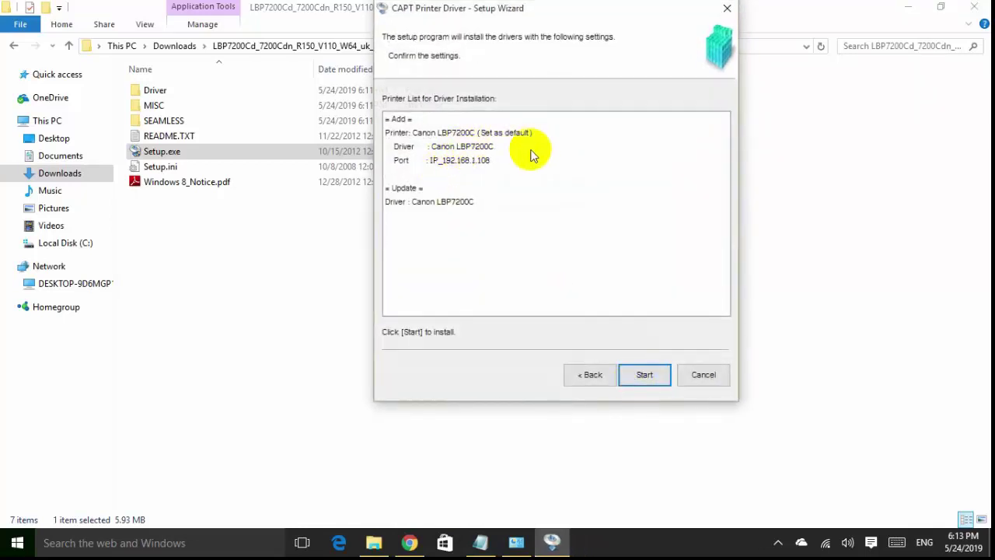
Start the driver installation, allow the Windows Firewall block on the printer to be removed, and agree to continue
click(649, 376)
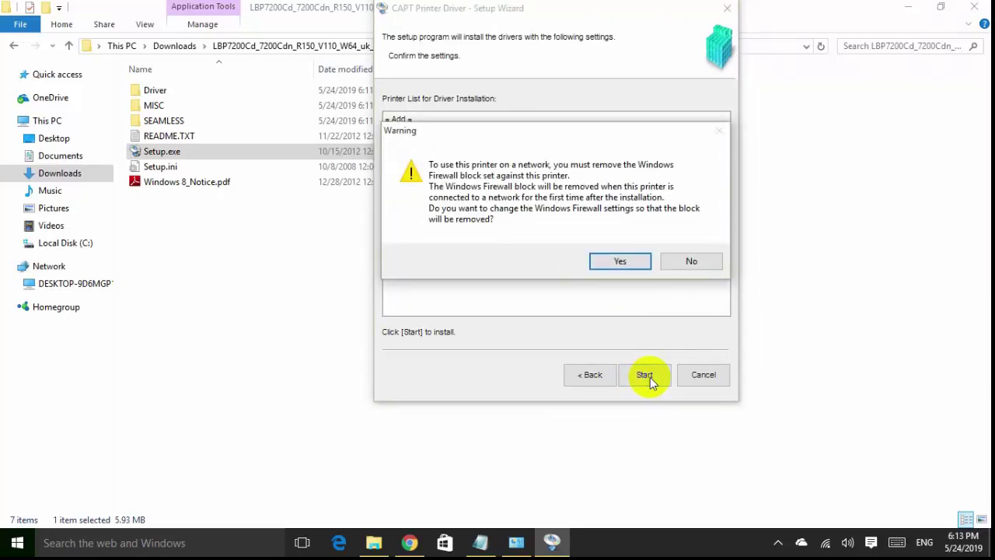
mouse_move(529, 550)
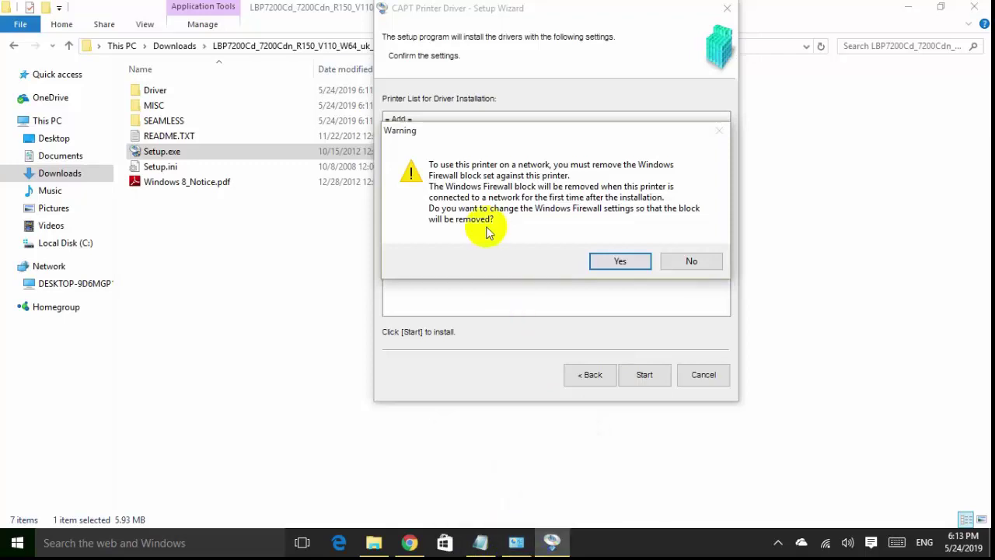
click(618, 260)
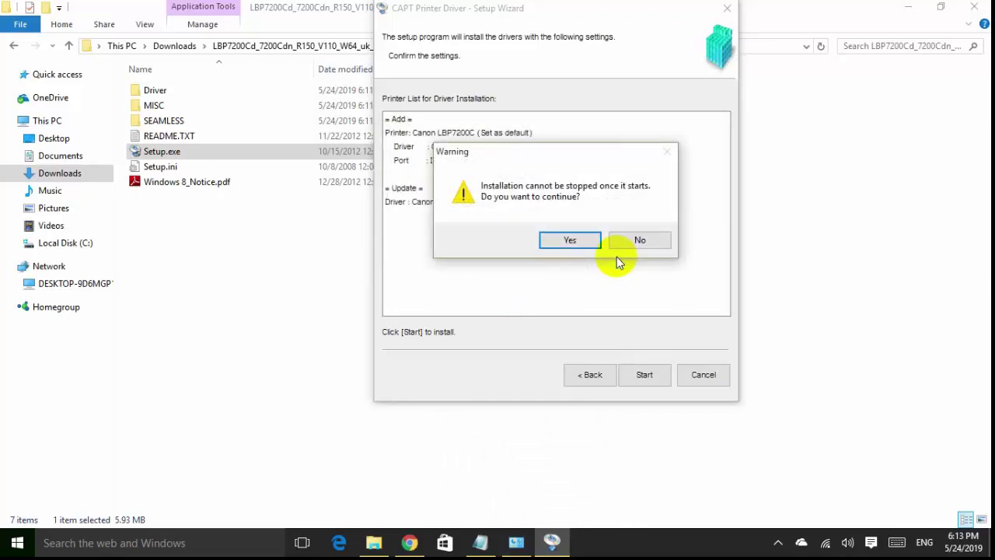
click(567, 251)
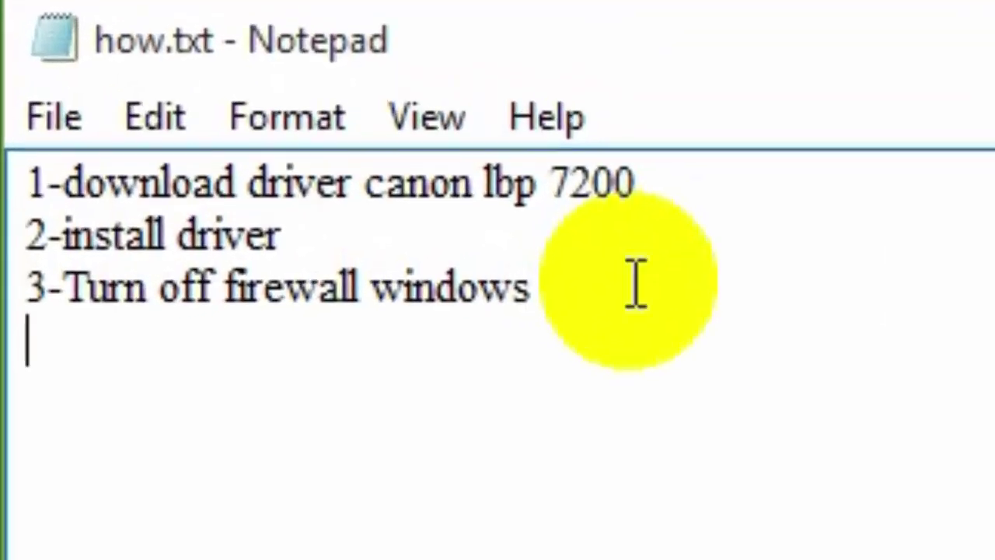
In how.txt in Notepad, add the fourth line "4-Add Mac Adree and IP Address in wireless router"
text(4)
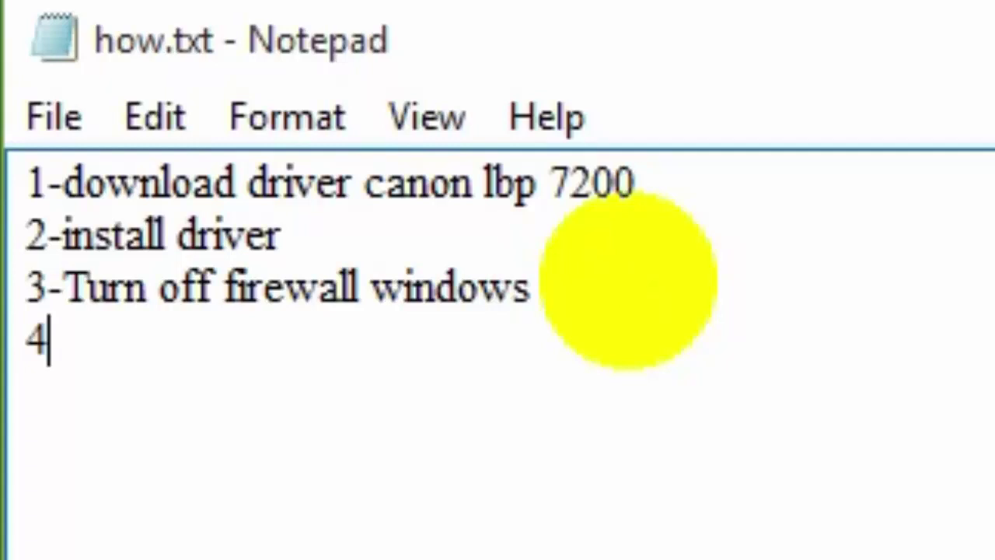
text(-A)
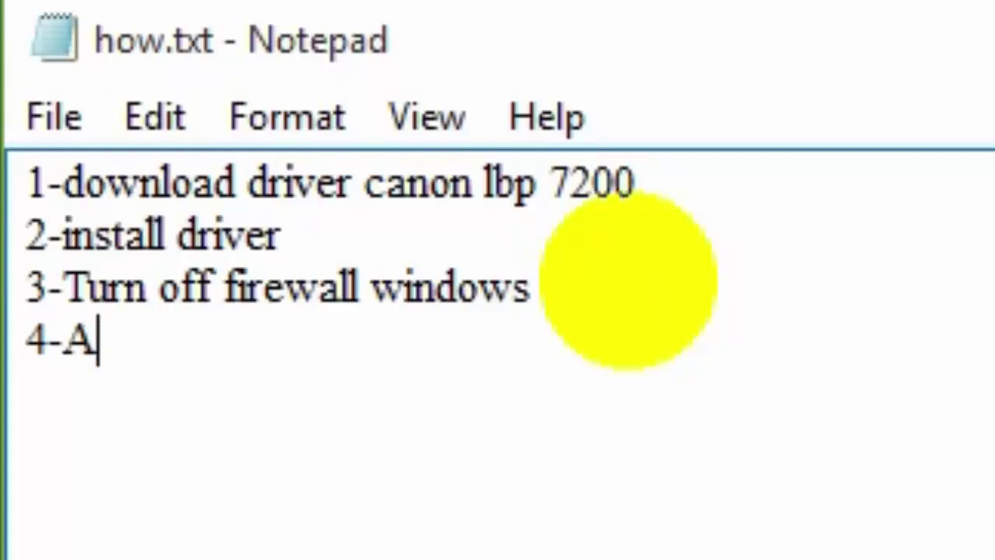
text(dd )
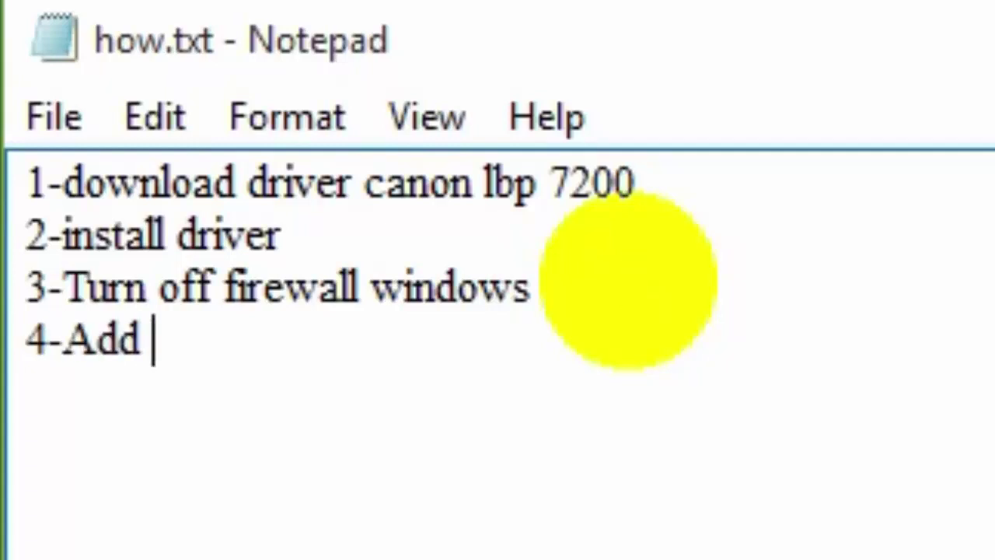
text(f)
key(BackSpace)
text(Mac )
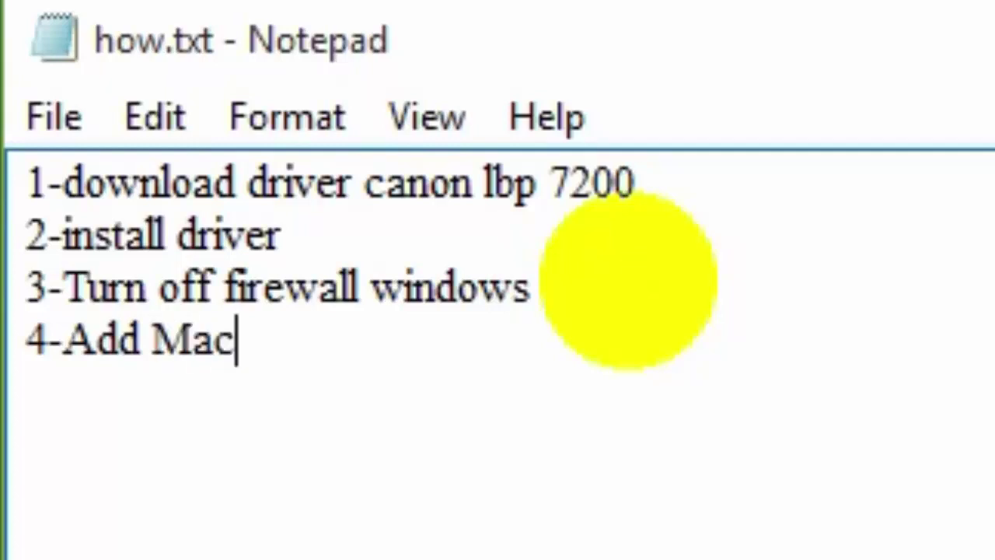
text(Ad)
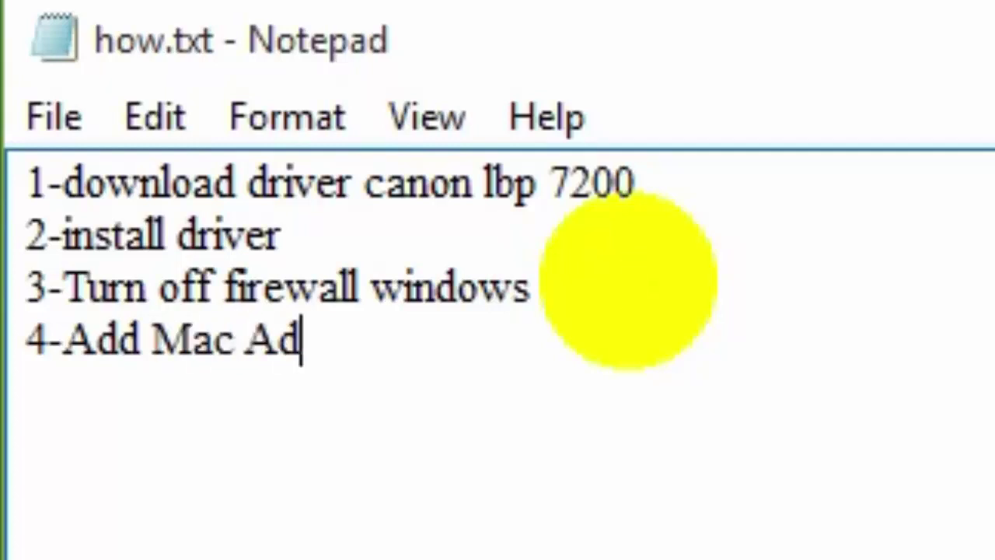
text(ree )
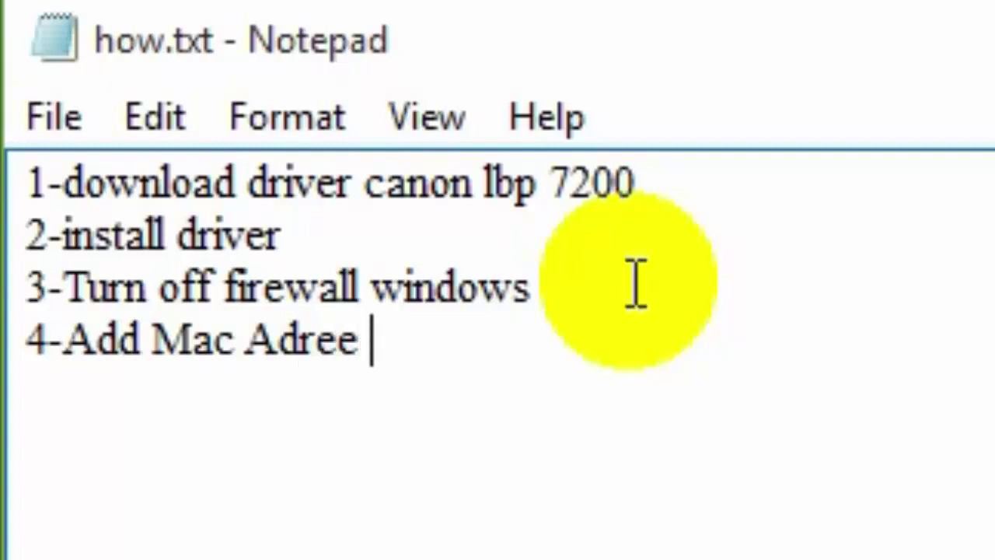
text(and)
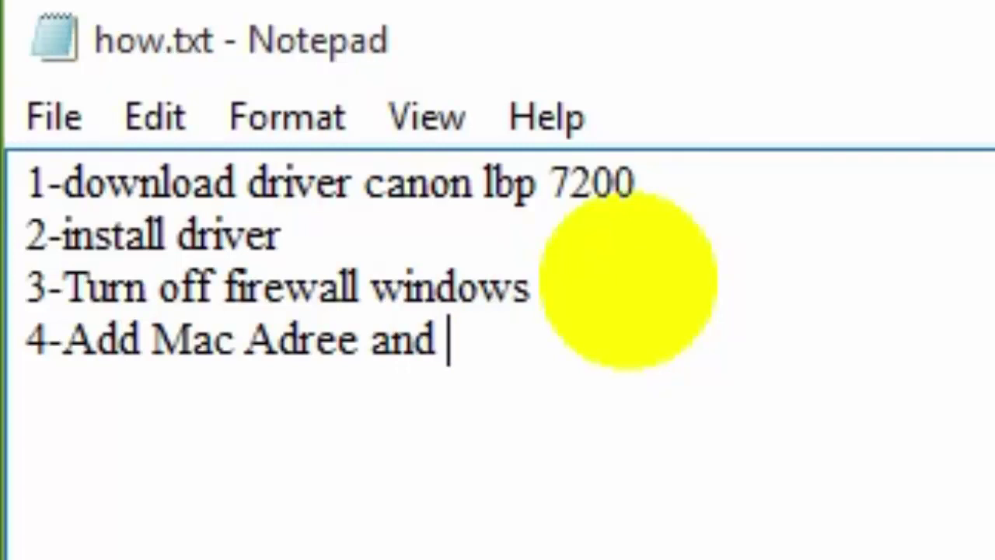
text( IP)
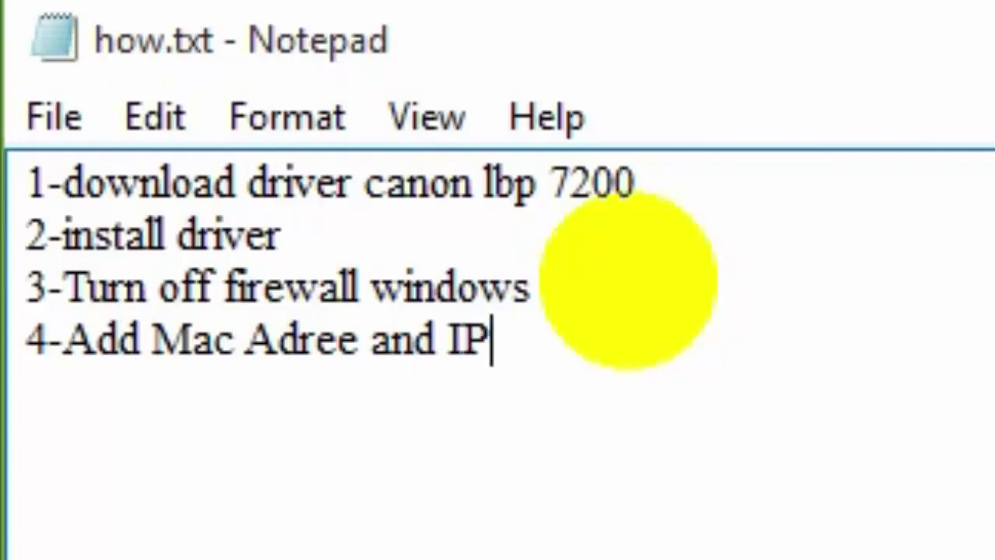
text(A)
key(BackSpace)
text(Ad)
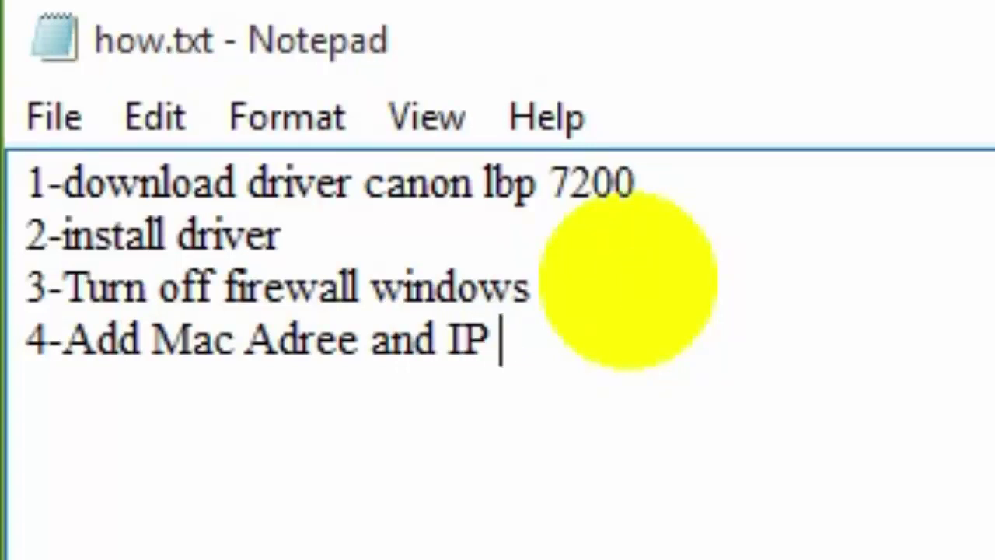
text(dr)
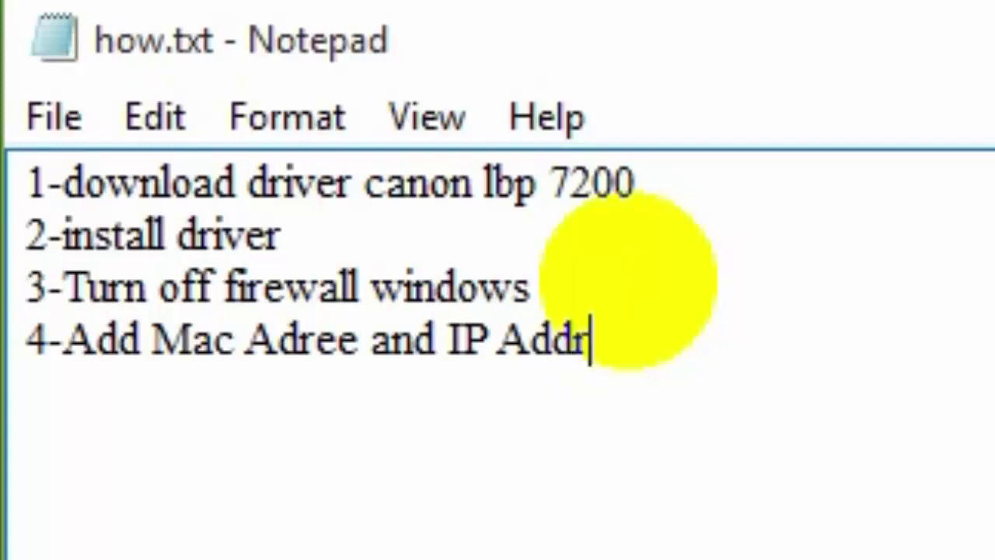
text(ess in )
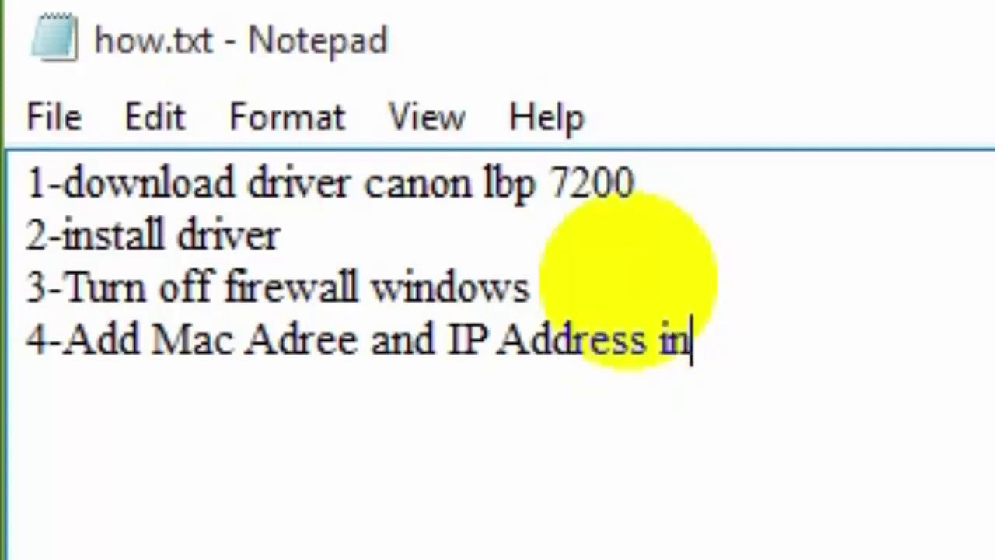
text(w)
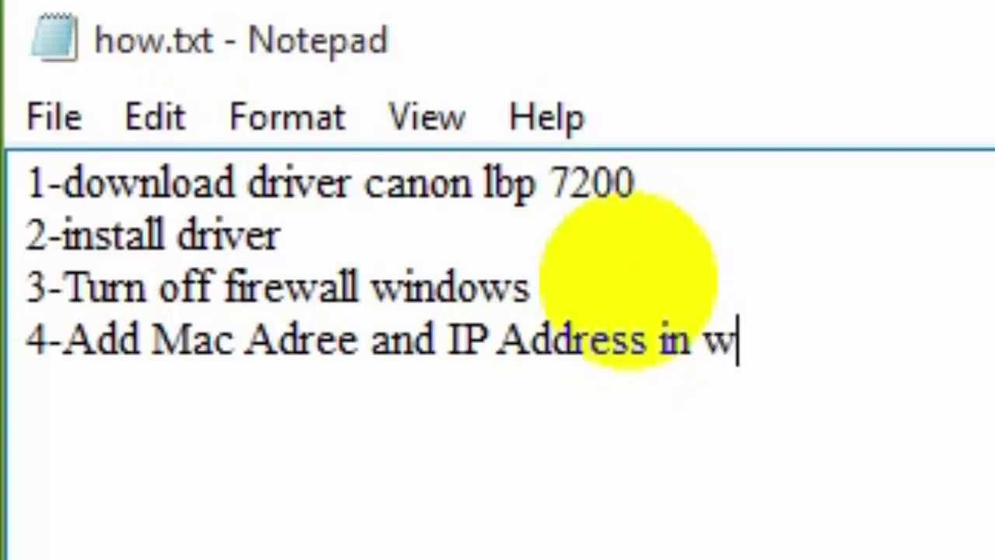
text(i)
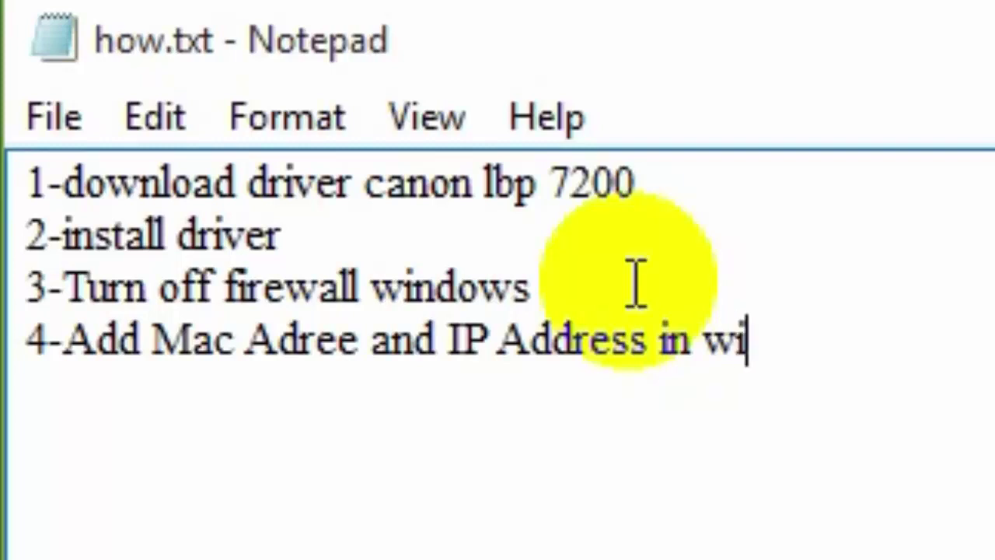
text(reless)
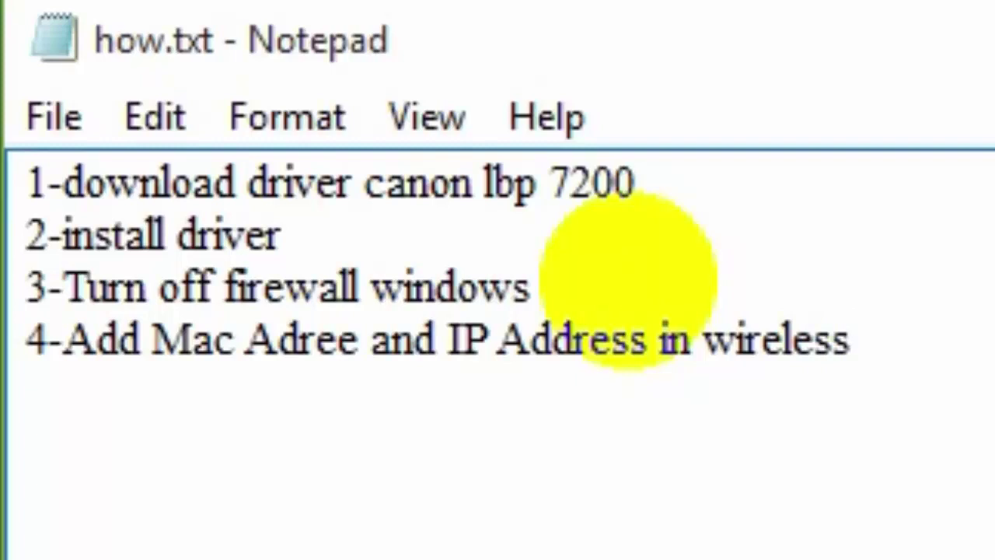
text( ro)
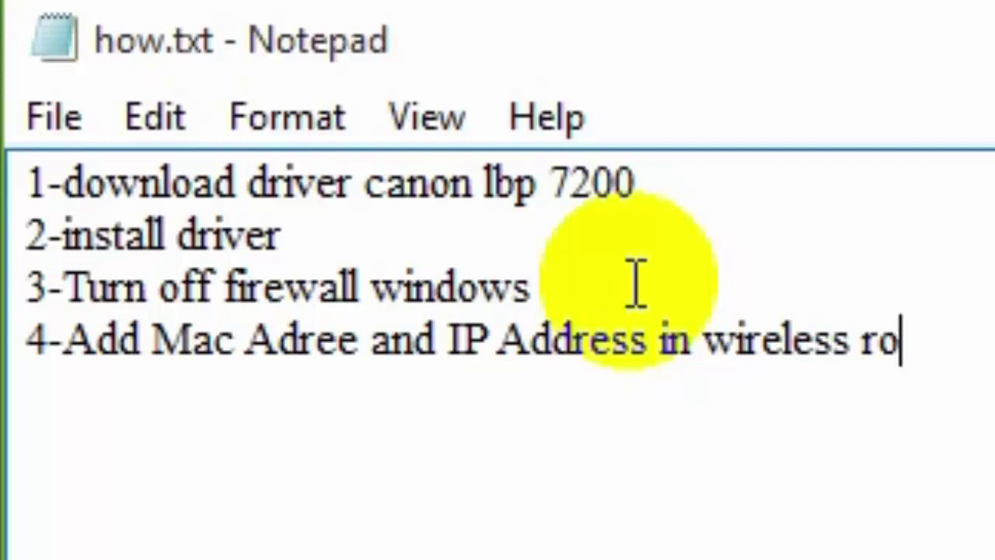
text(uter)
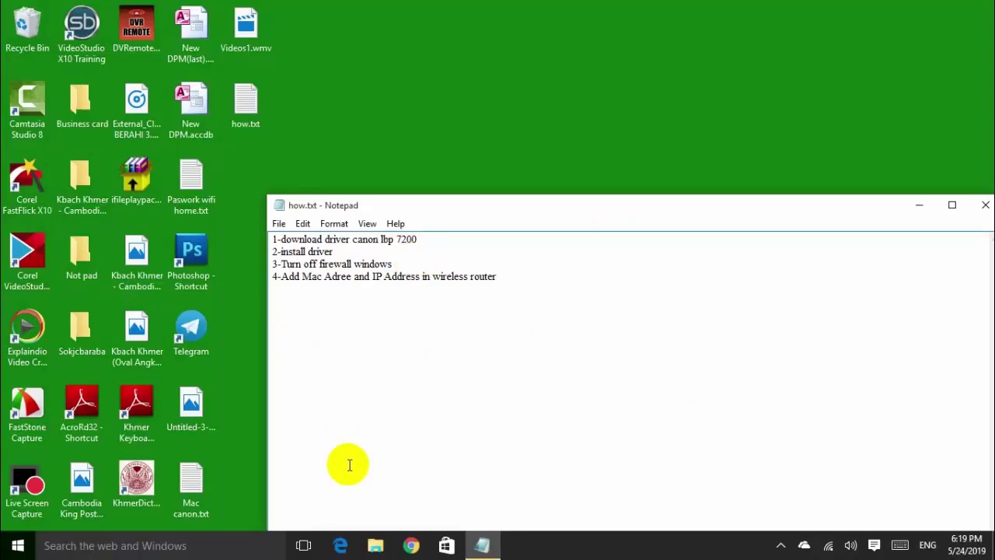
Open the Wireless Router TL-WR740N admin page from the network devices in File Explorer and sign in with the saved credentials
click(383, 546)
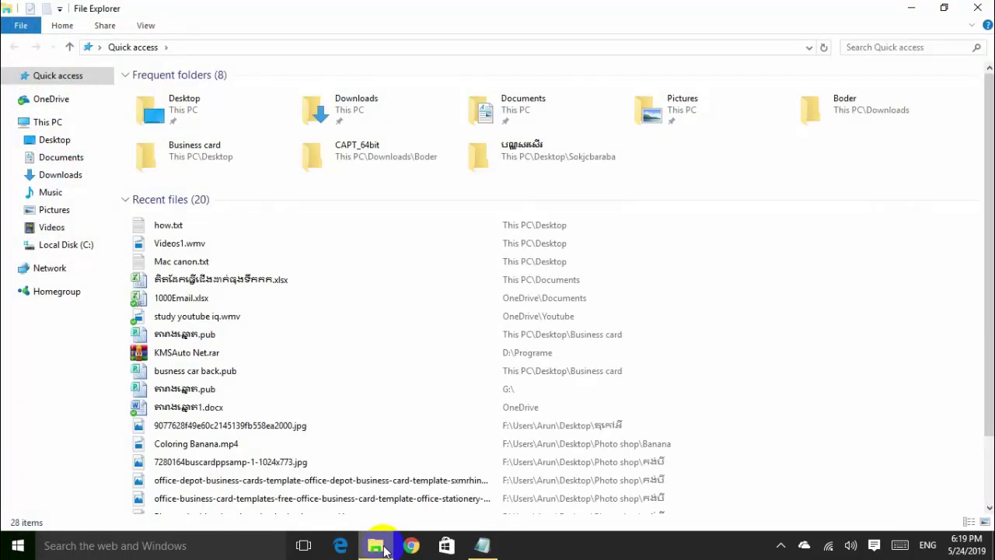
click(50, 268)
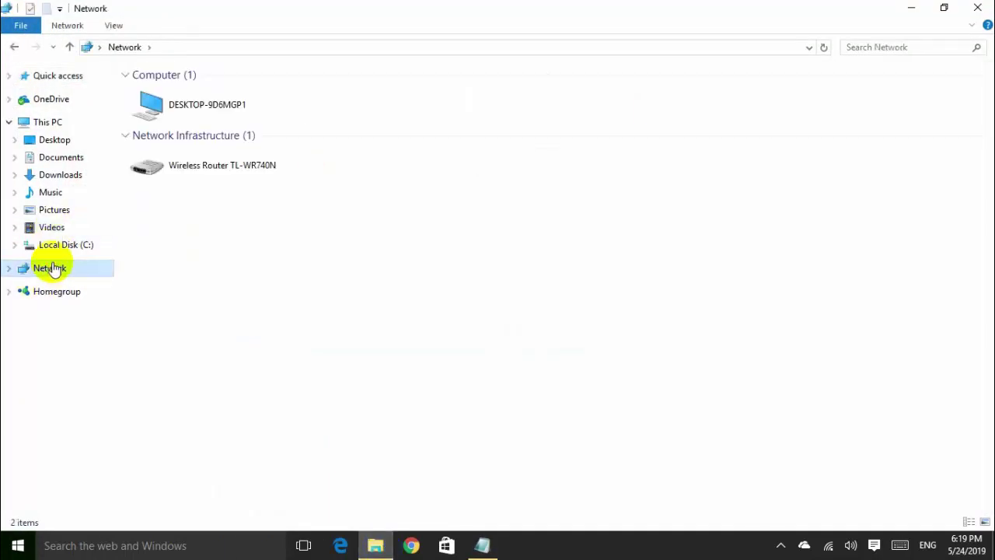
click(227, 168)
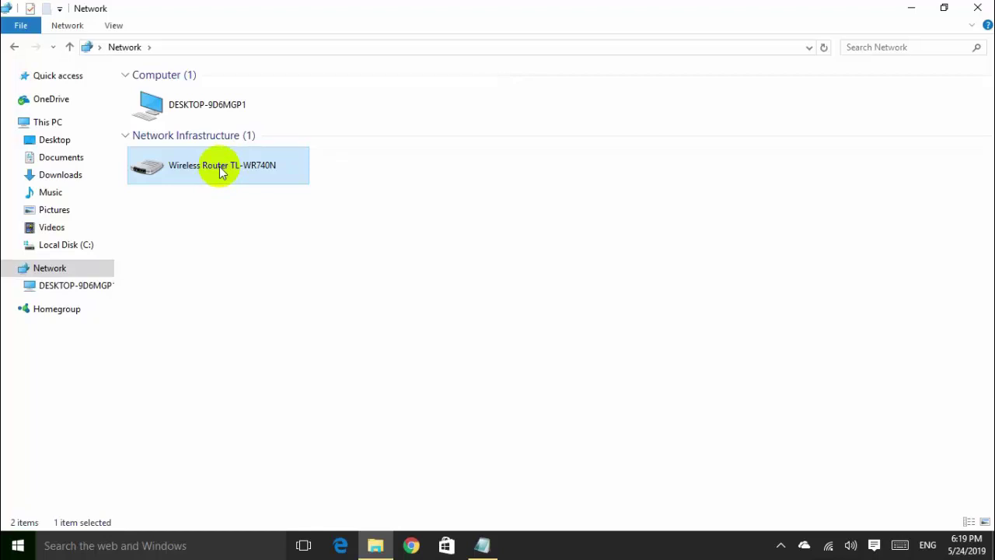
double_click(220, 171)
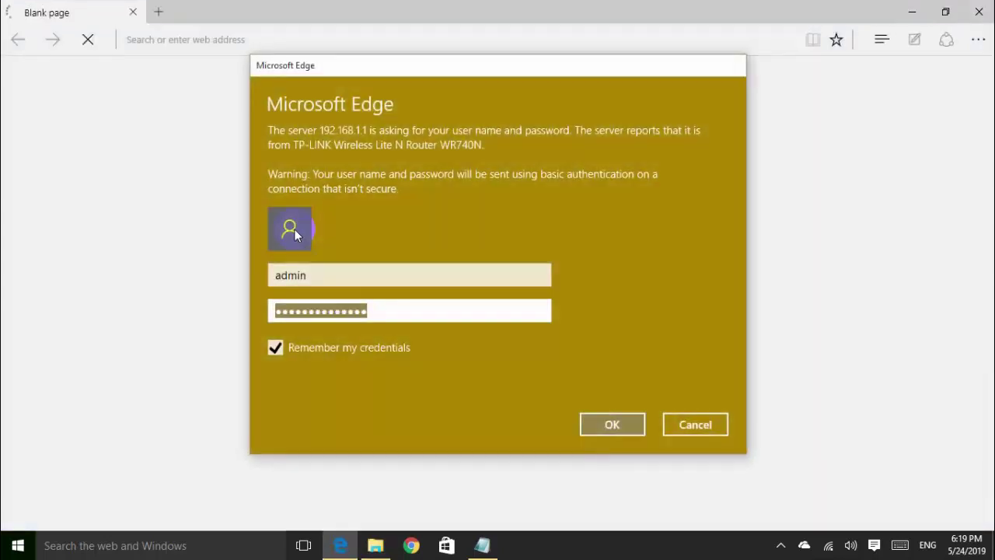
click(612, 428)
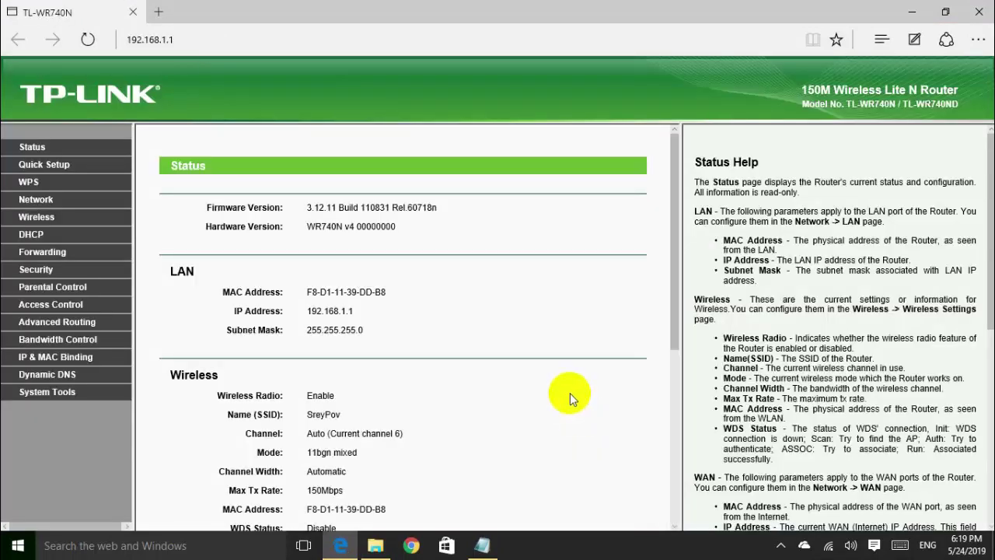
Add and save an enabled DHCP address reservation for MAC address 00-00-85-fa-d3-ef with reserved IP 192.168.1.108, and acknowledge the reboot notice
click(33, 236)
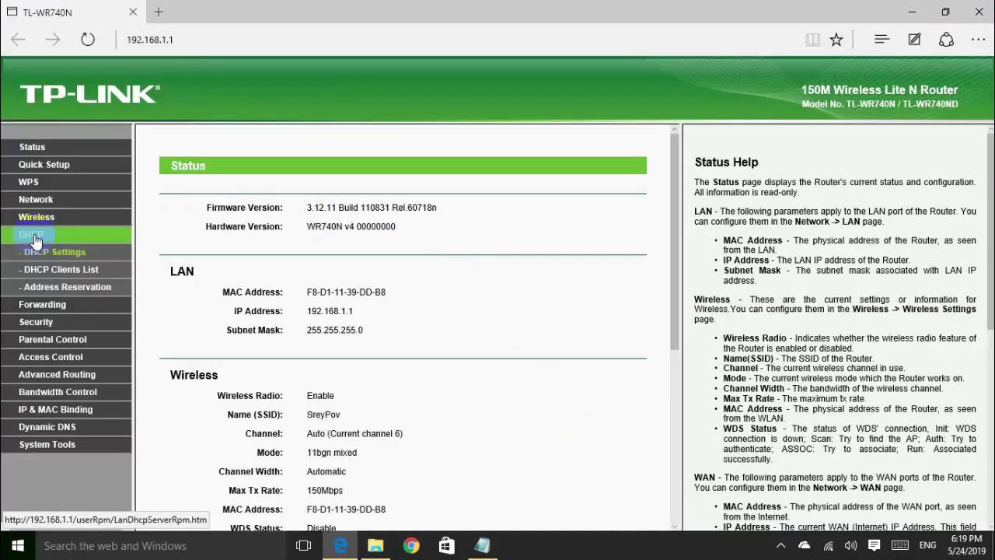
click(60, 292)
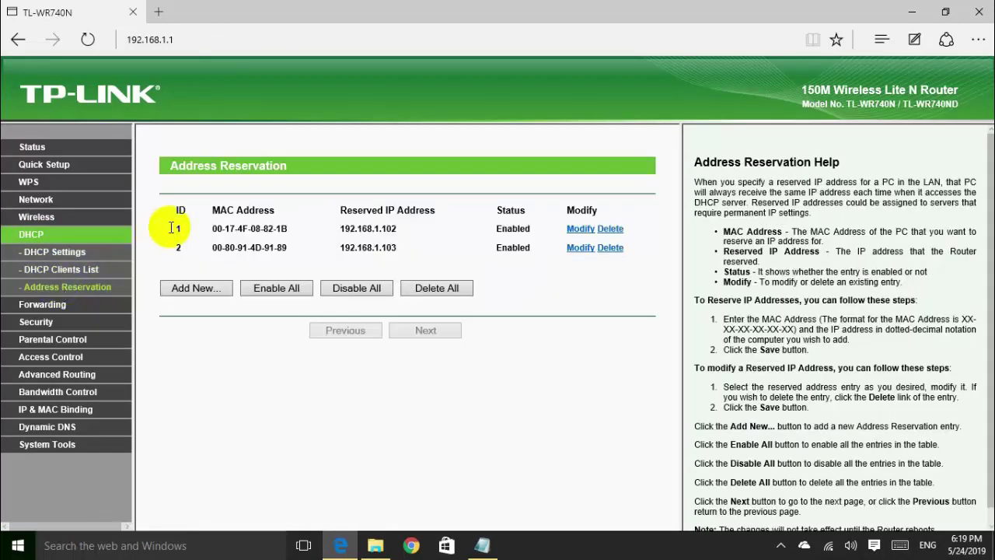
click(208, 292)
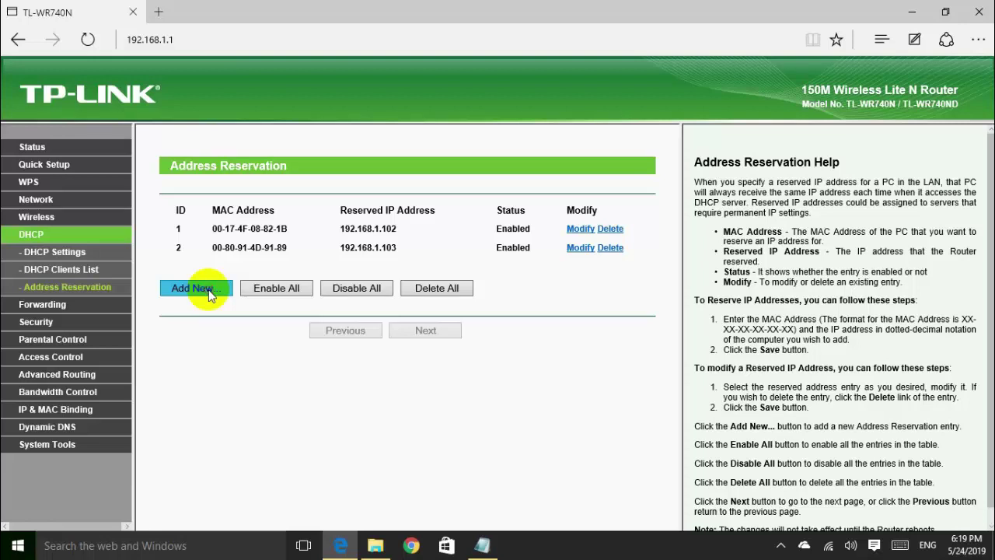
click(360, 208)
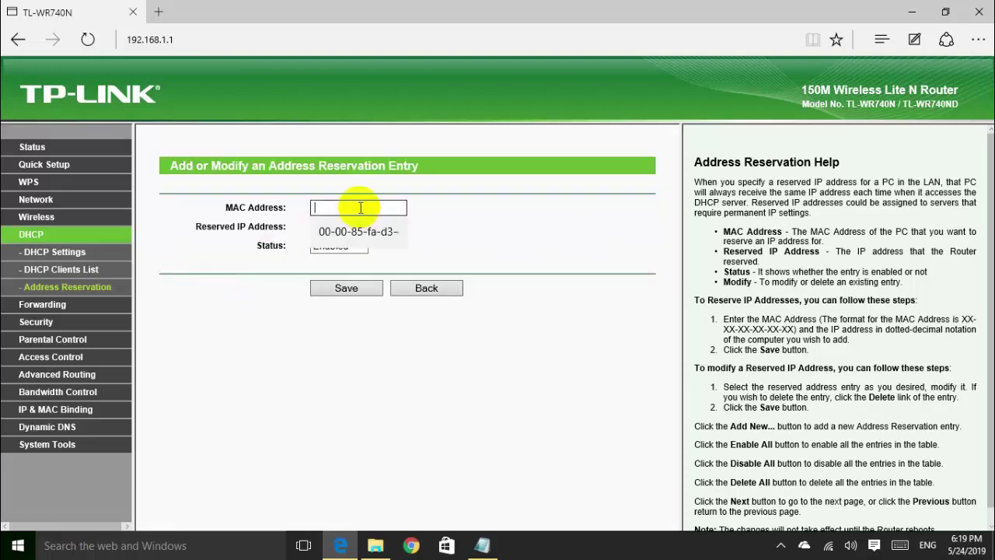
click(366, 238)
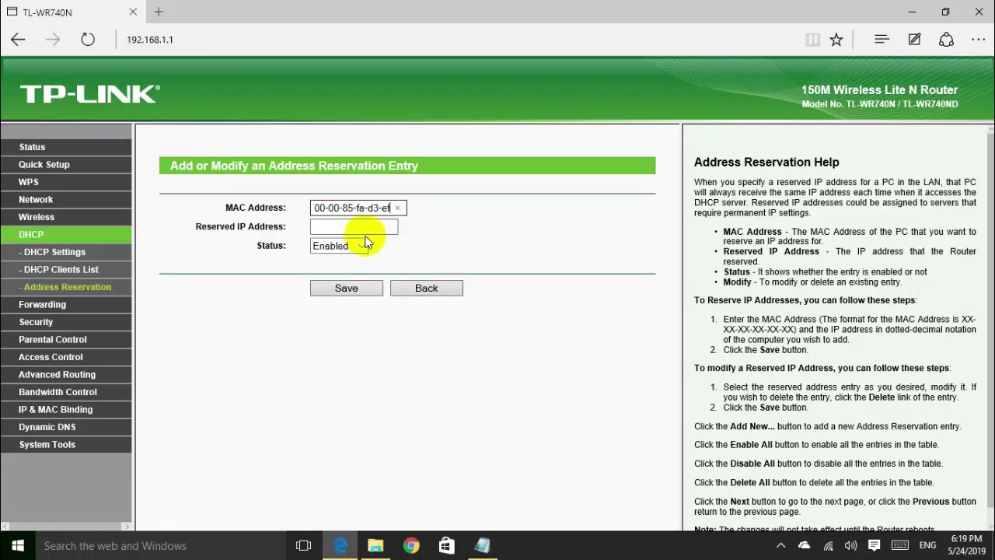
click(376, 226)
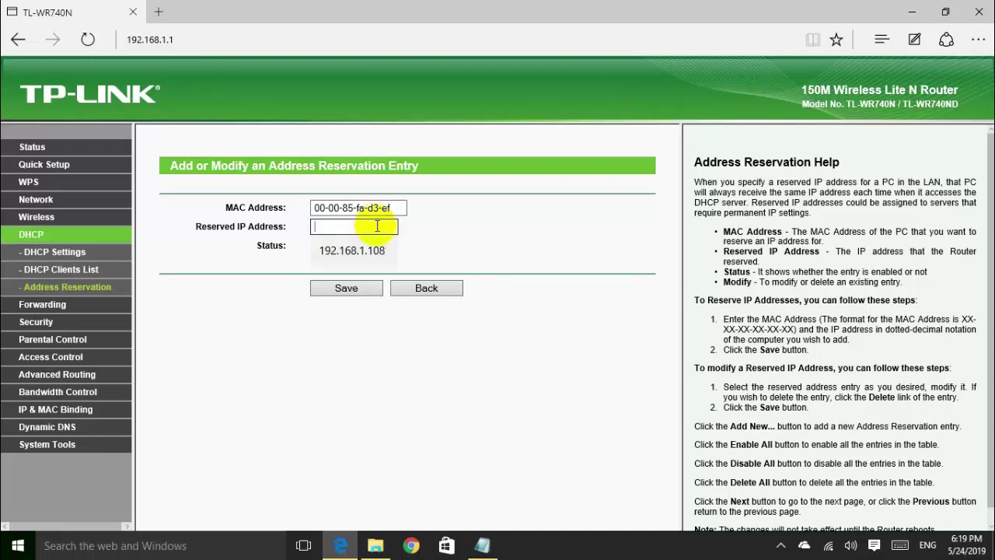
click(369, 253)
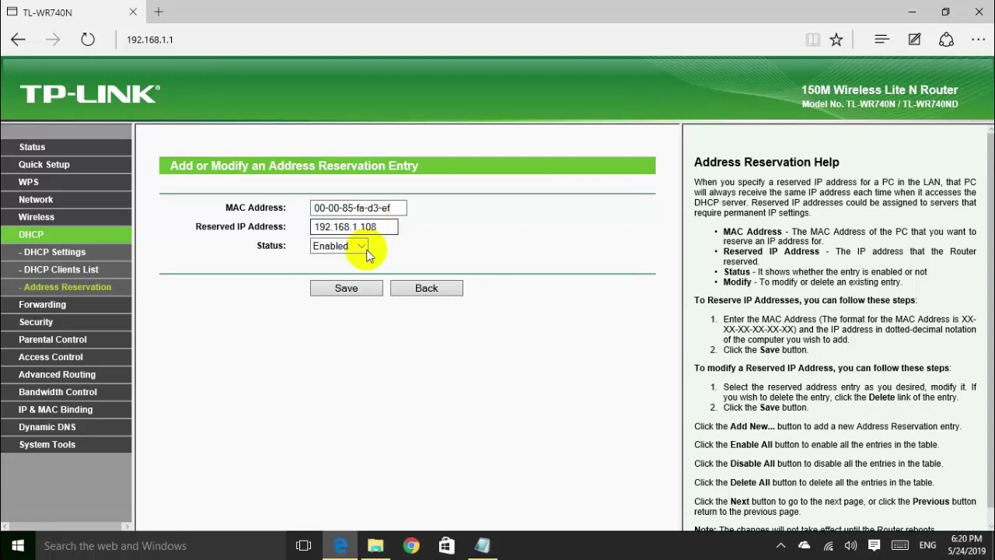
click(358, 290)
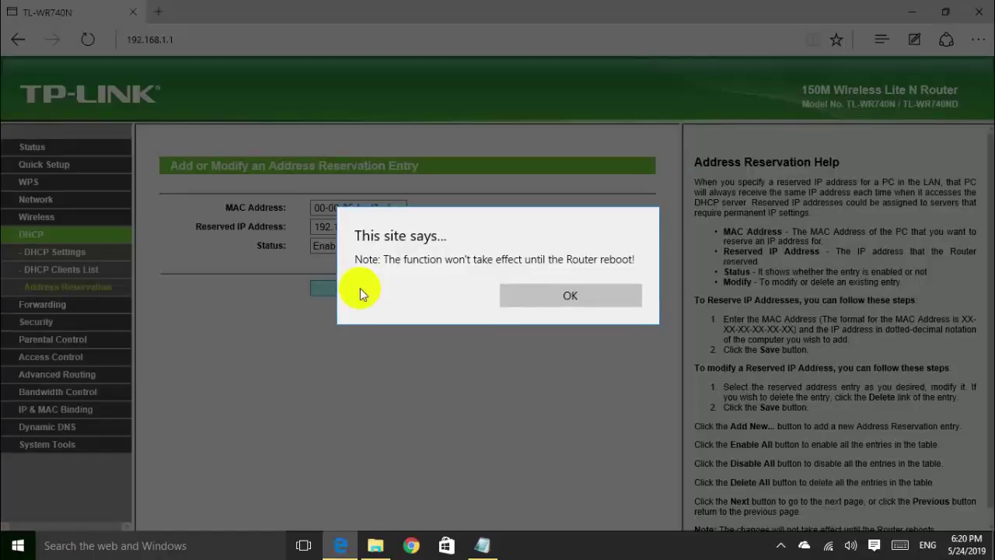
click(532, 298)
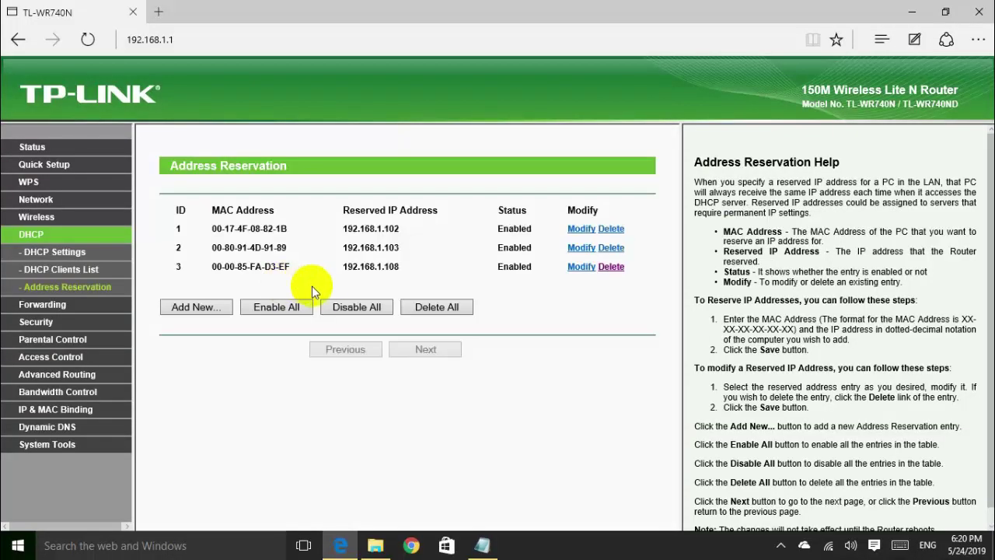
Reboot the router from its system tools and confirm the restart
click(44, 446)
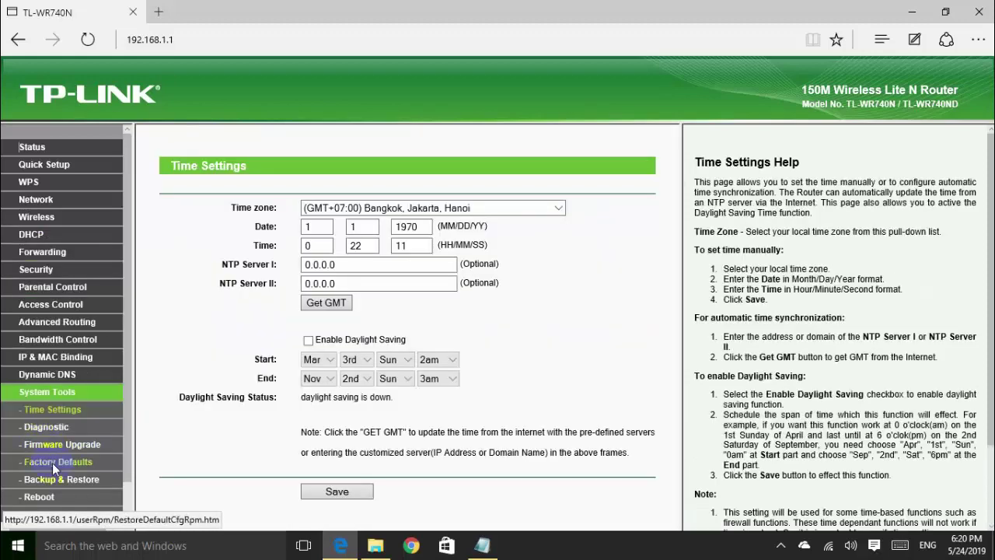
click(39, 497)
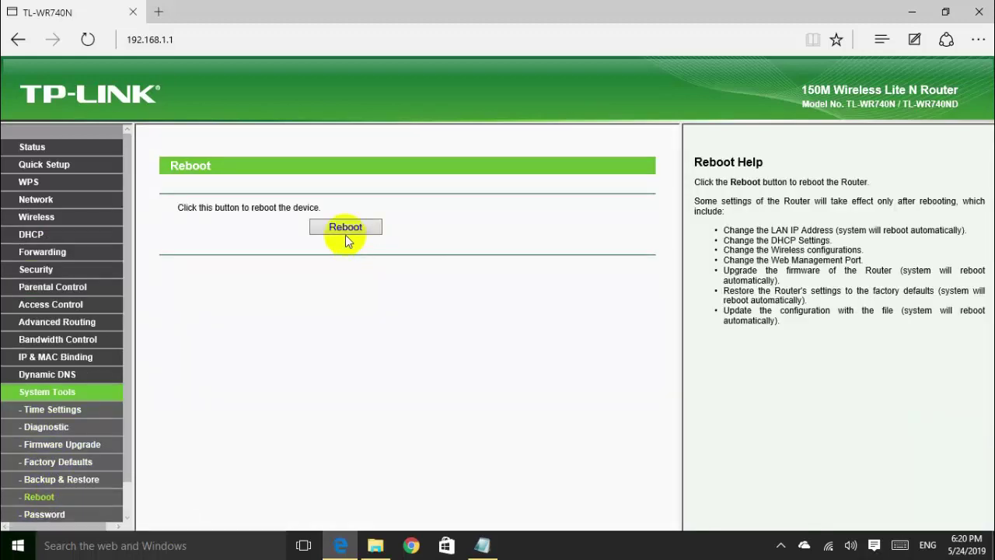
click(346, 227)
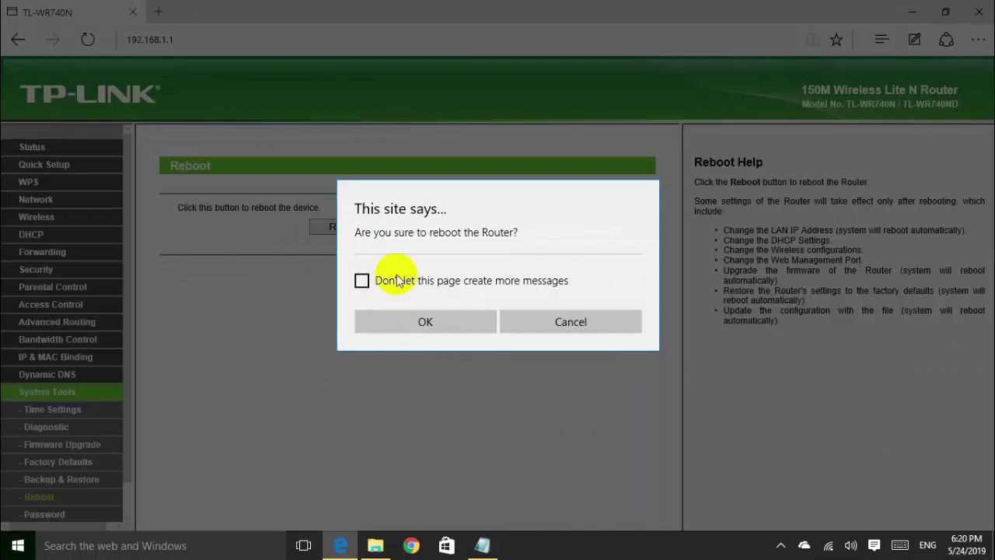
click(397, 326)
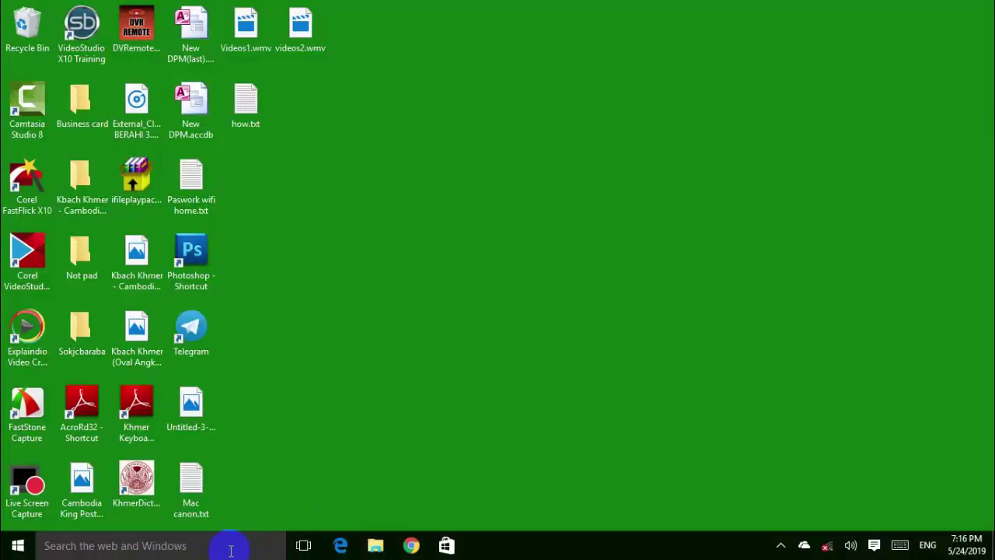
Find Control Panel through the Windows search and open Devices and Printers
click(231, 548)
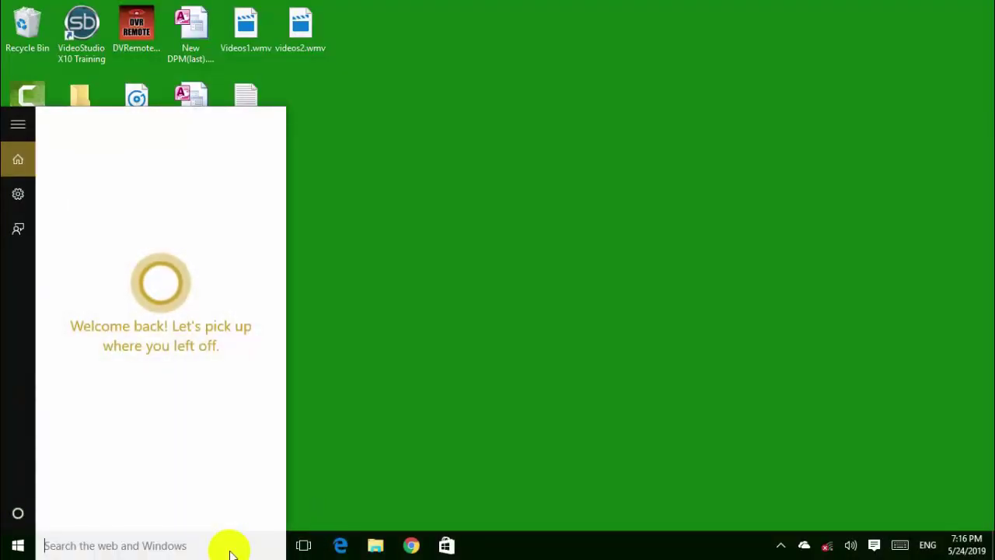
text(C)
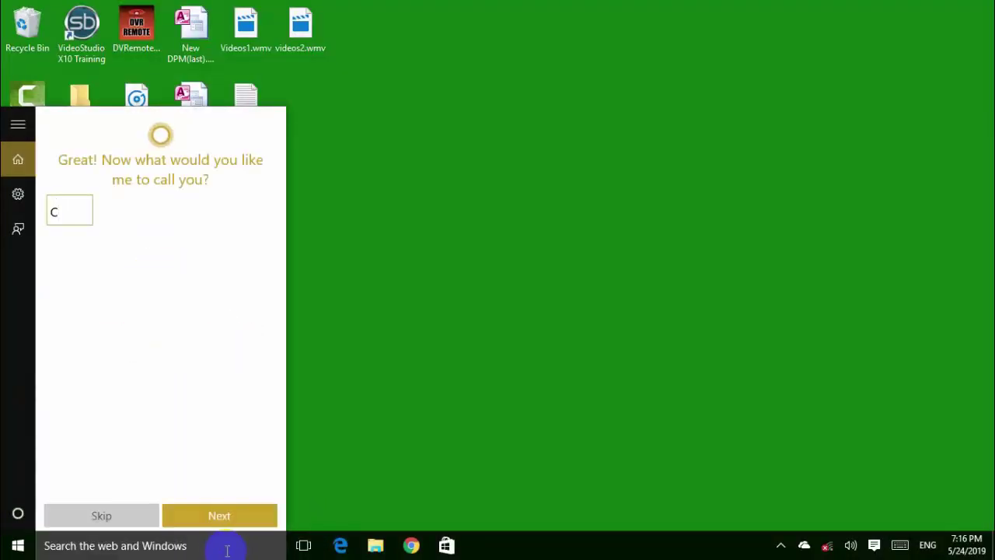
click(223, 549)
text(contro)
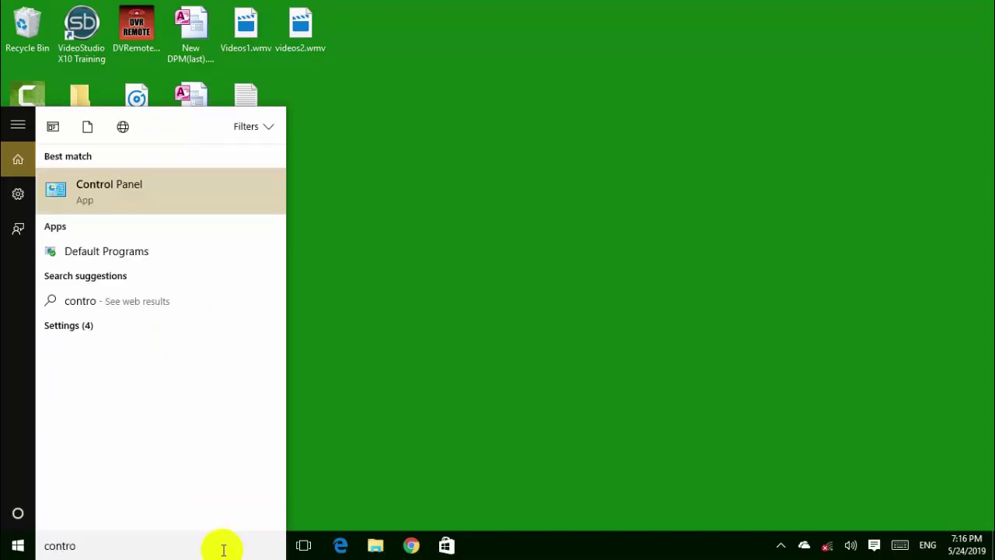
click(120, 194)
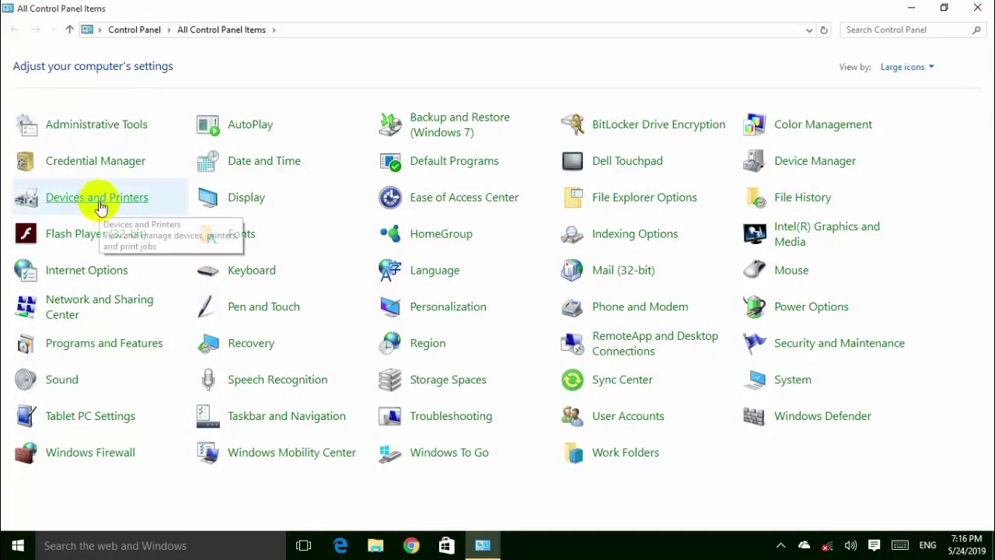
click(99, 201)
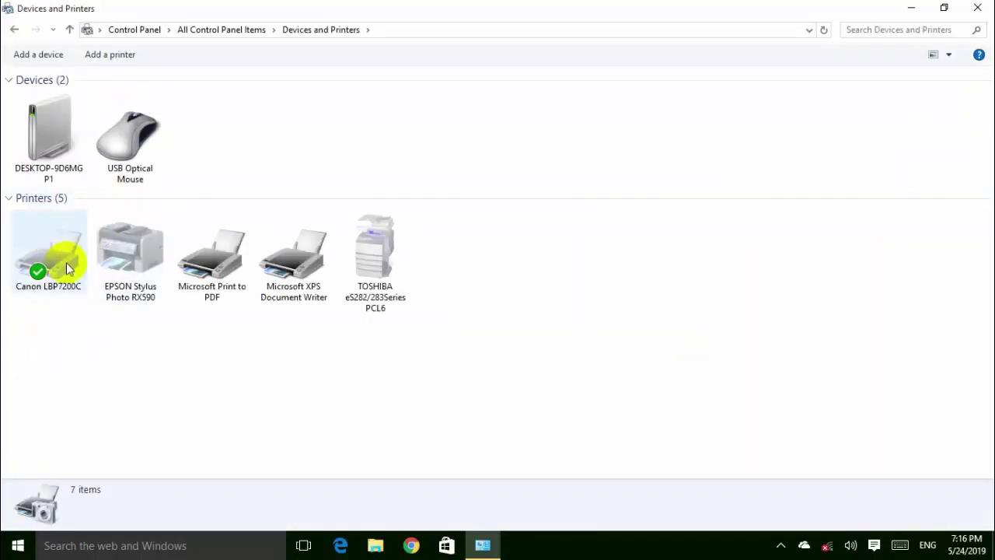
Review the page setup, finishing and paper source settings in the Canon LBP7200C printing preferences, and close them
right_click(67, 268)
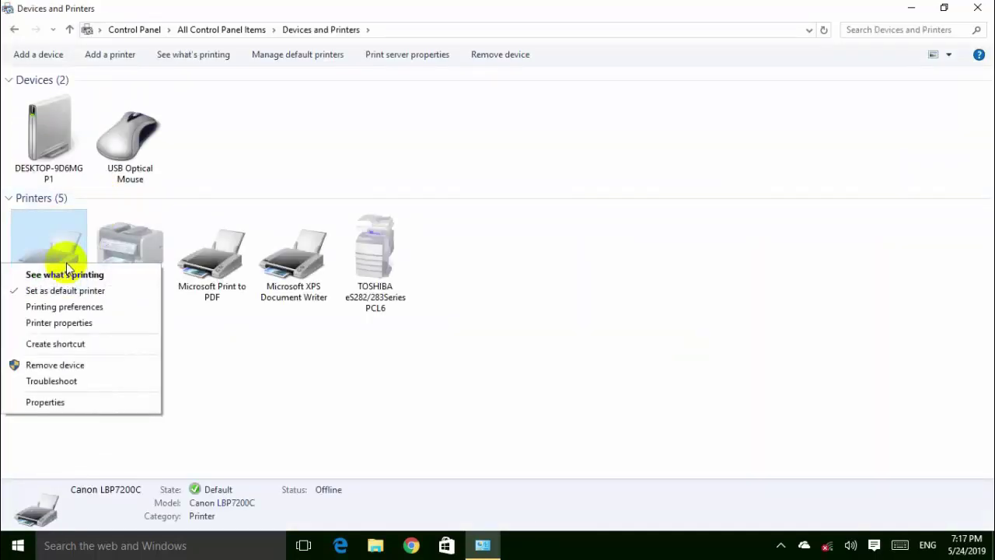
click(64, 308)
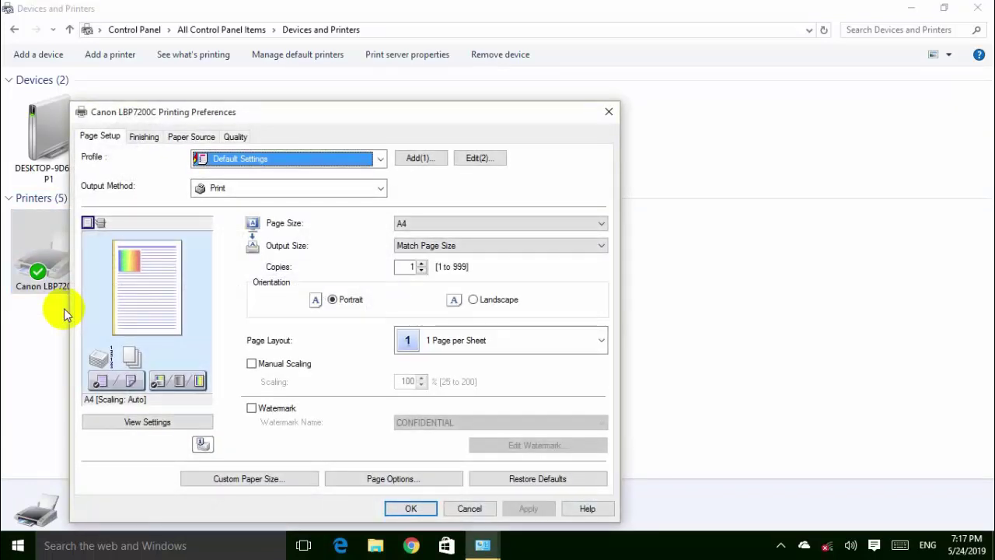
click(151, 139)
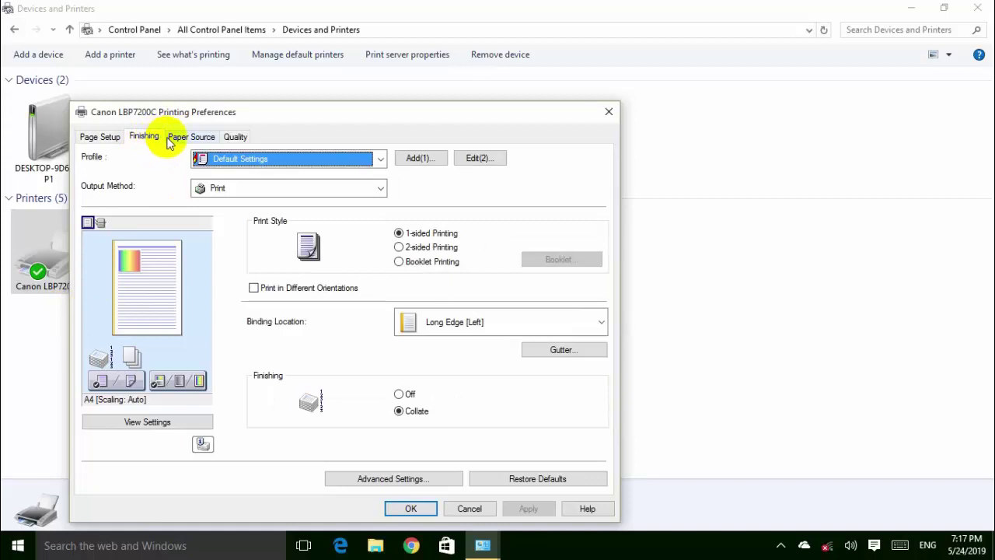
click(189, 138)
click(158, 144)
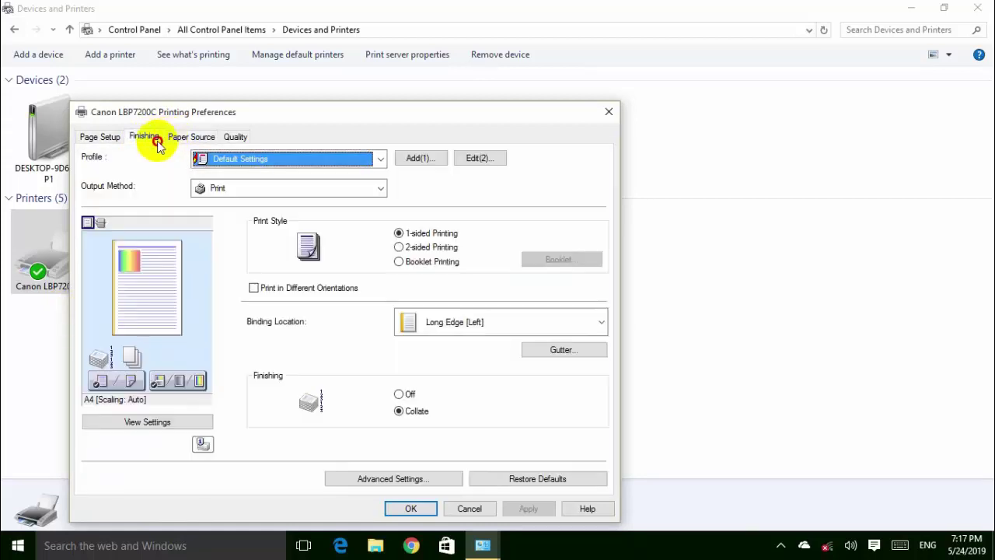
click(101, 138)
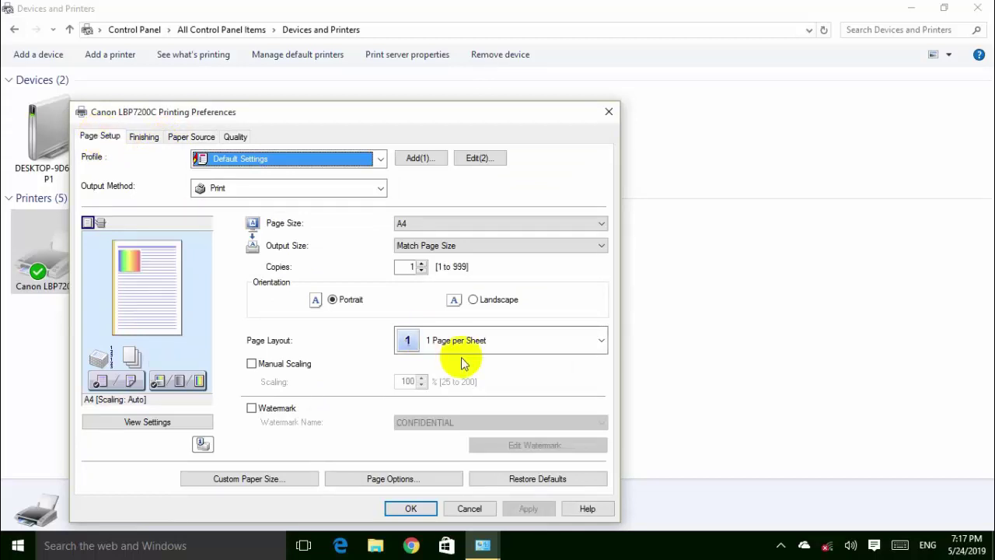
click(412, 508)
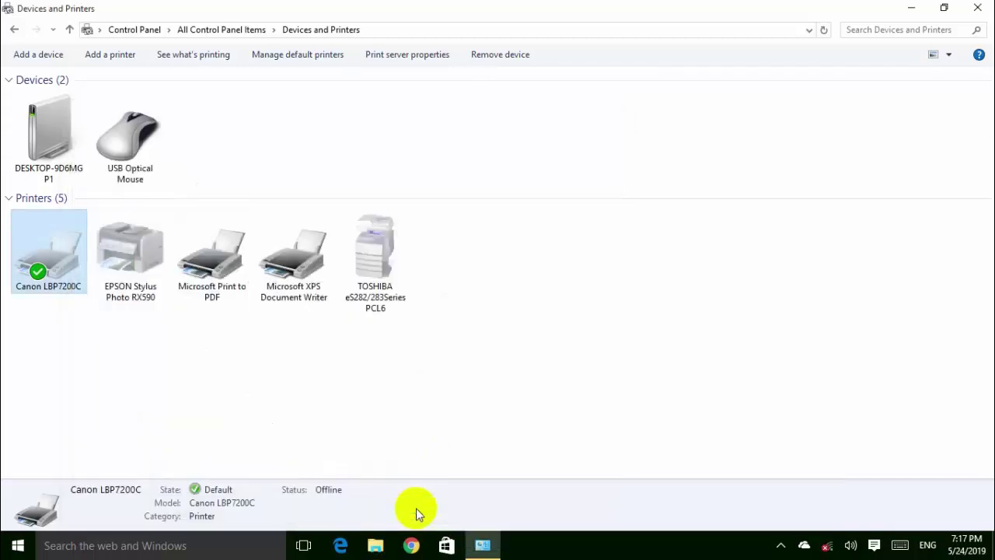
Check which port the Canon LBP7200C uses in its printer properties, widening the port name column to read the full address
right_click(39, 260)
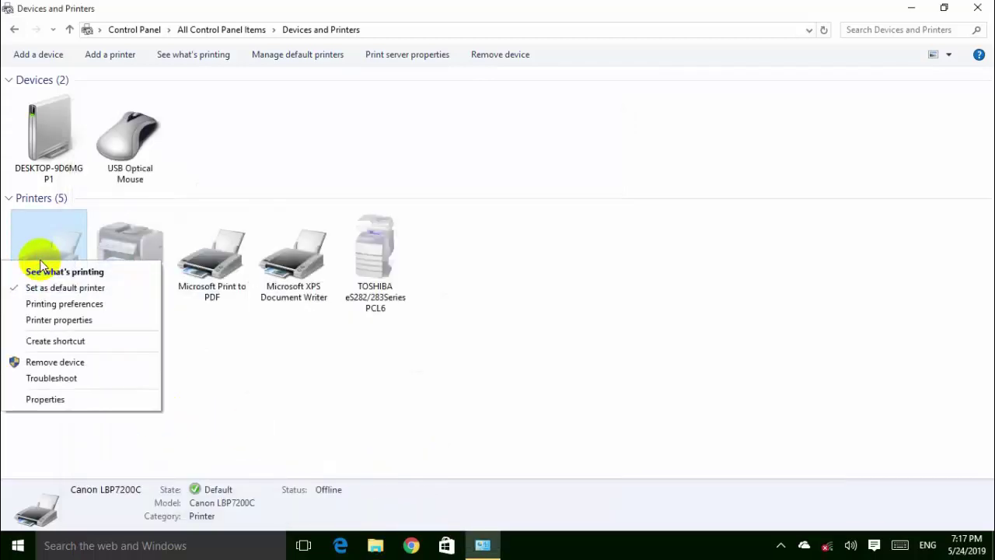
click(65, 321)
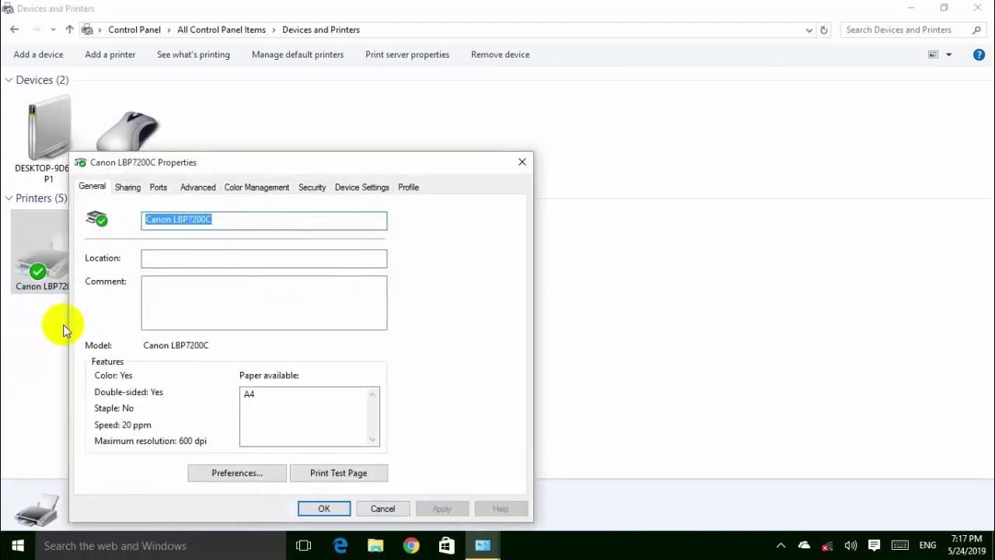
click(153, 193)
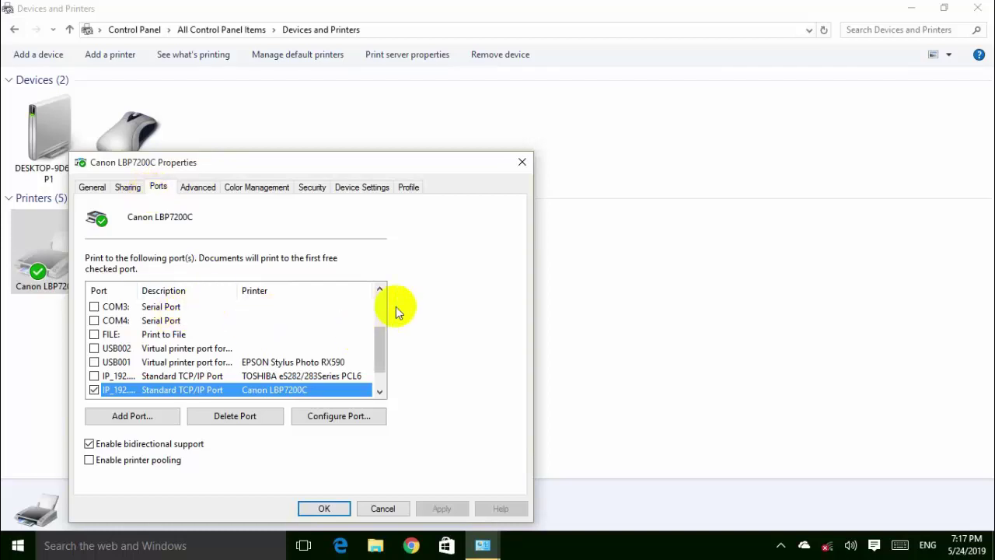
drag(467, 165, 574, 93)
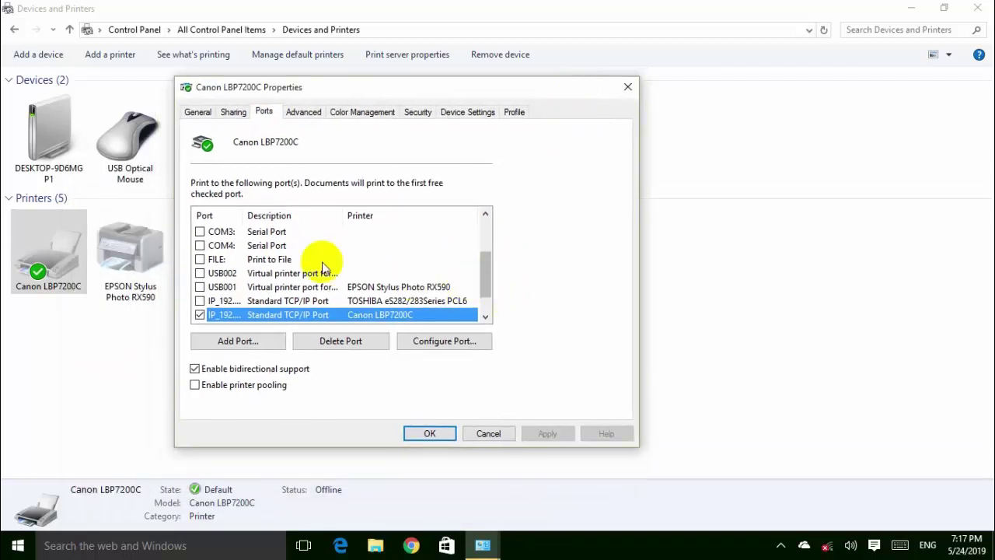
drag(241, 215, 309, 216)
click(485, 304)
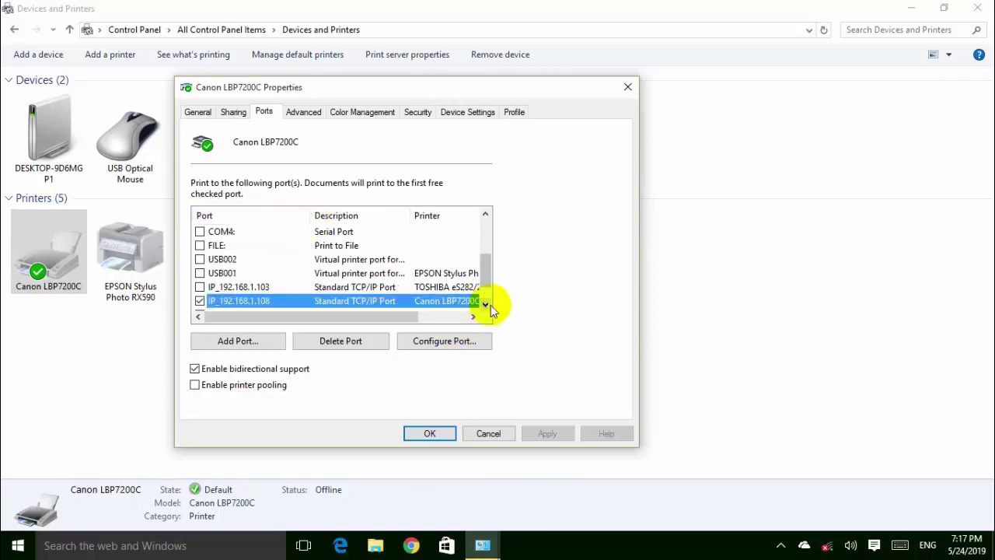
click(485, 304)
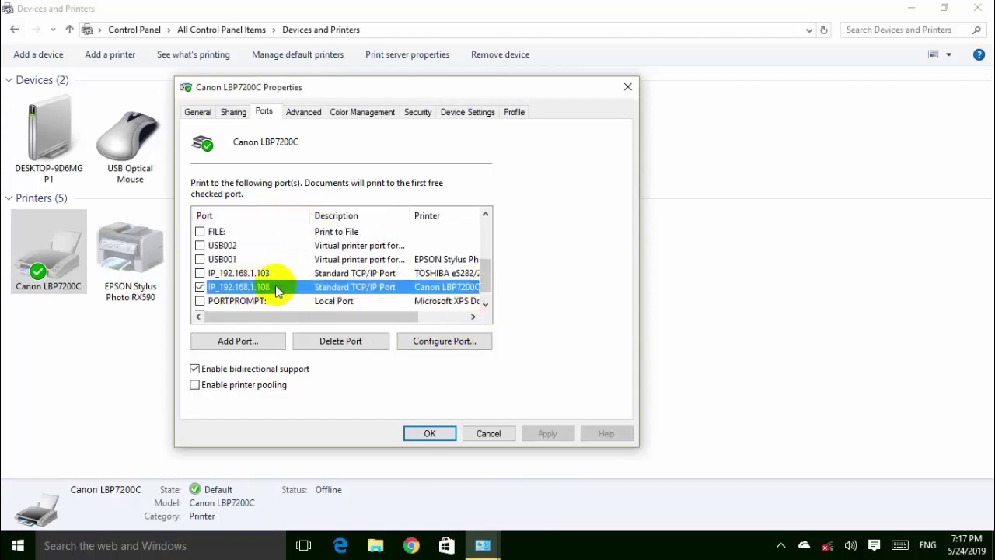
click(472, 317)
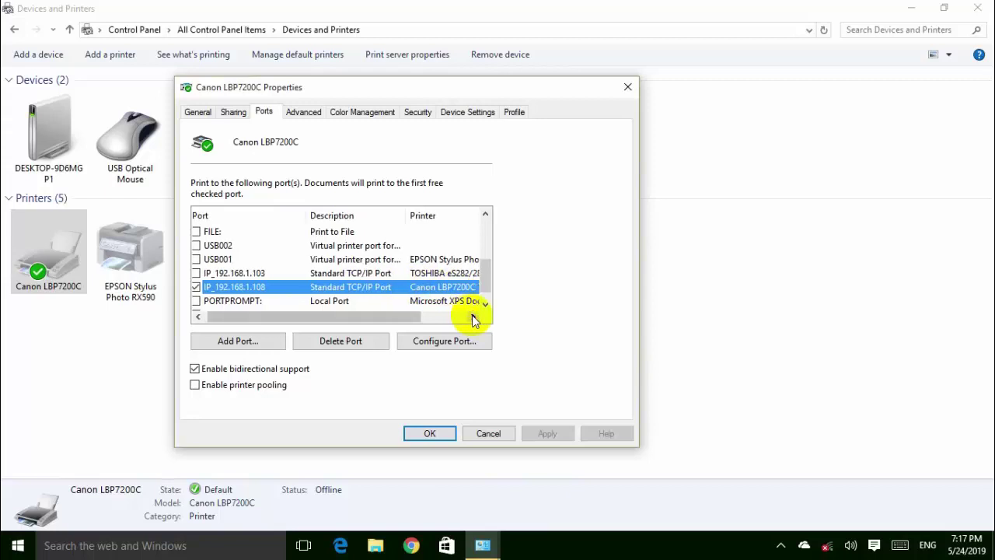
click(472, 317)
click(472, 317)
click(472, 317)
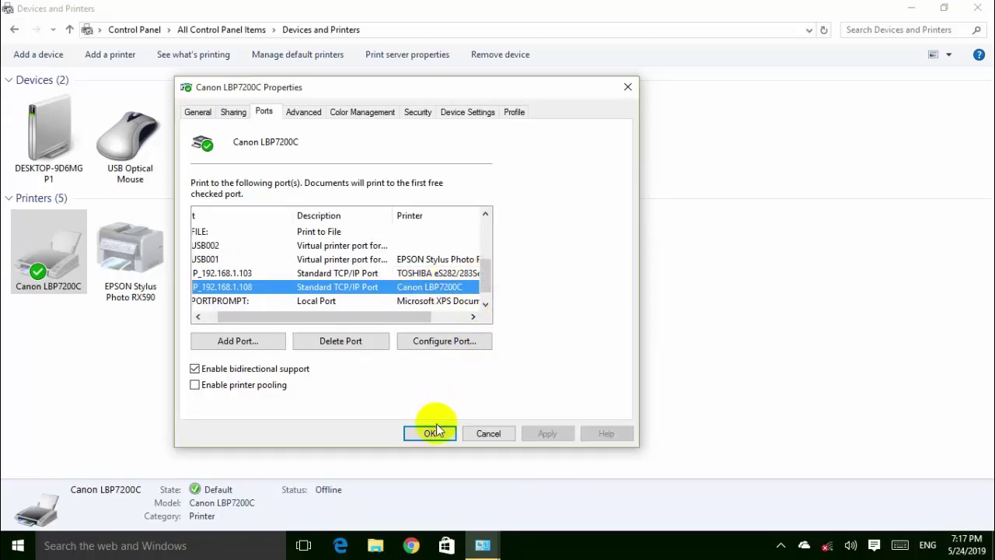
drag(390, 322, 376, 323)
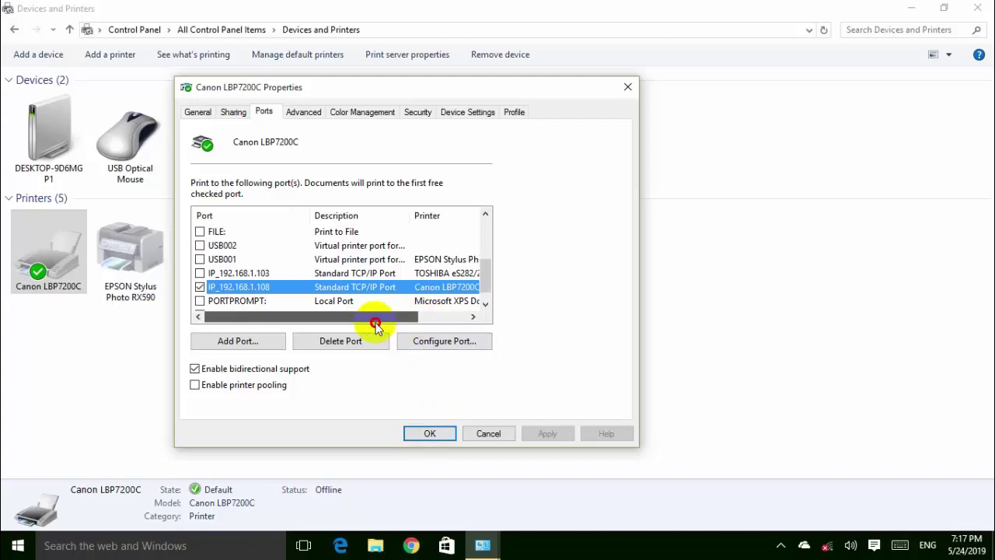
click(430, 436)
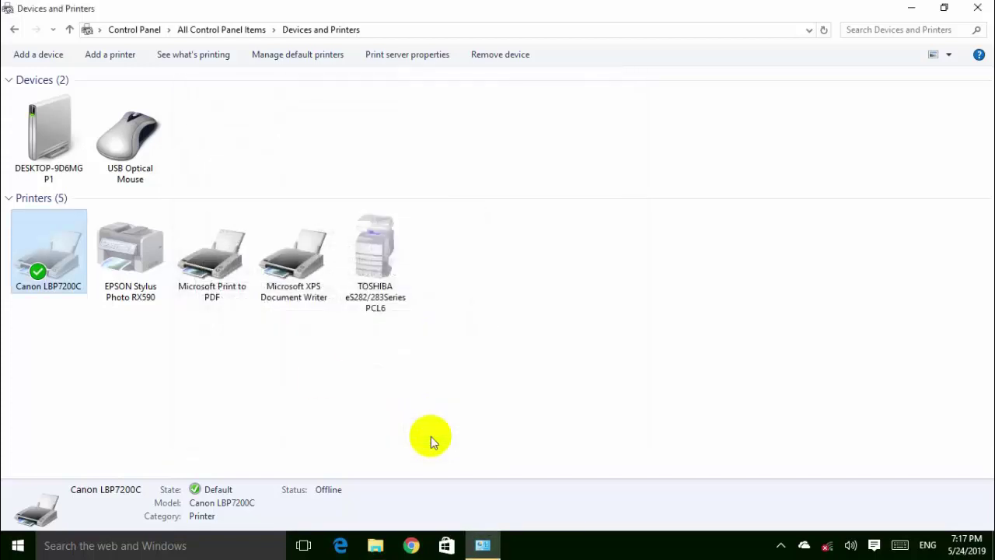
Close the Devices and Printers window
right_click(47, 260)
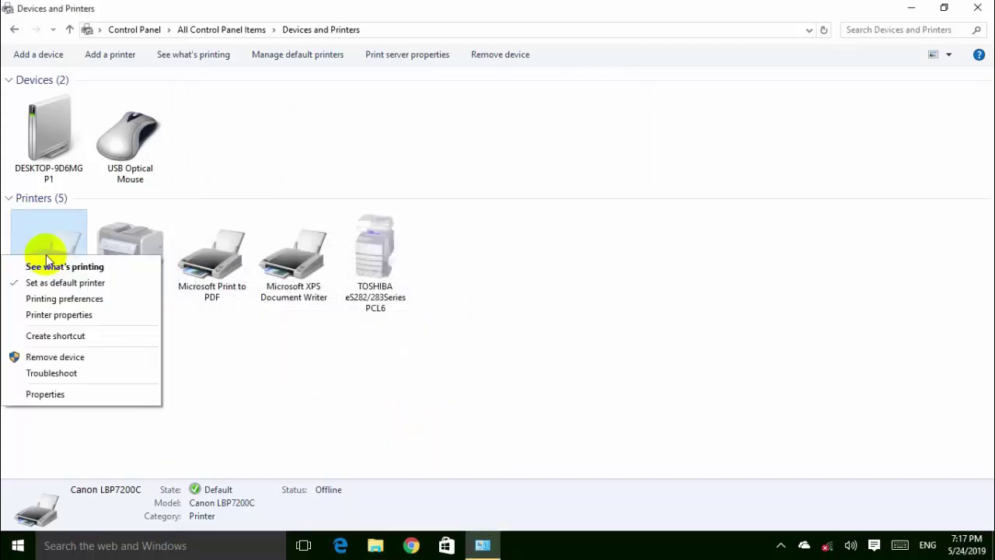
click(658, 327)
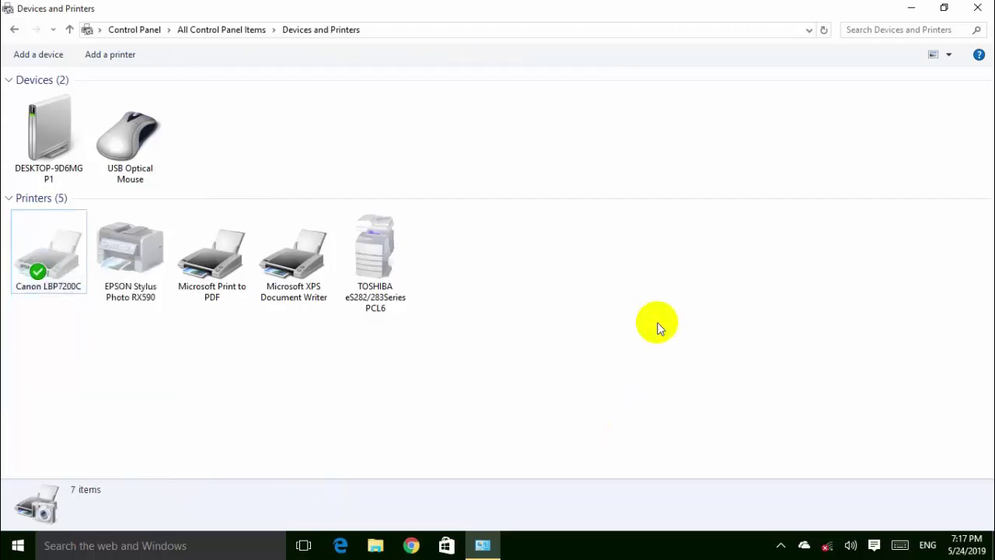
click(973, 9)
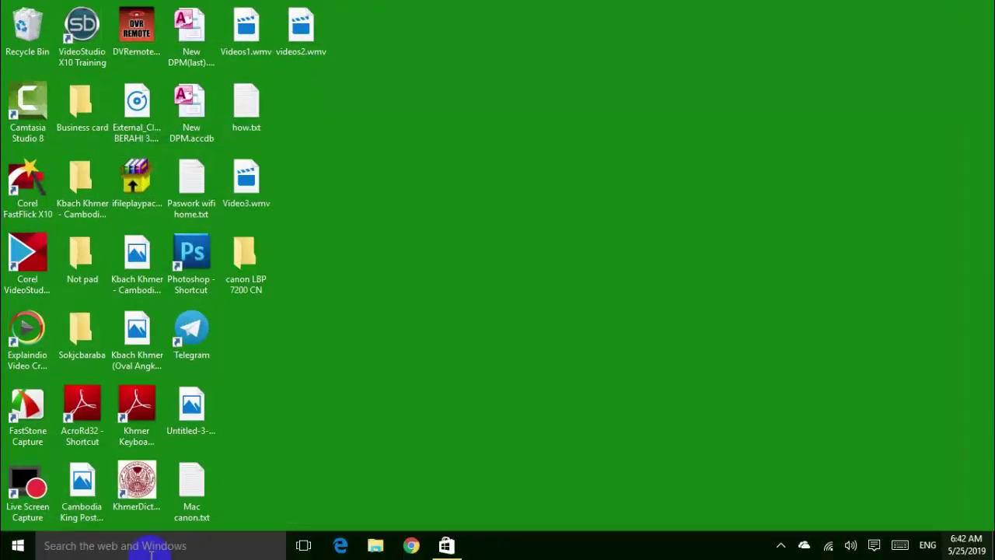
Find and start Microsoft Word 2010 through the Windows search, and enter a line of random sample text in the blank document
click(152, 548)
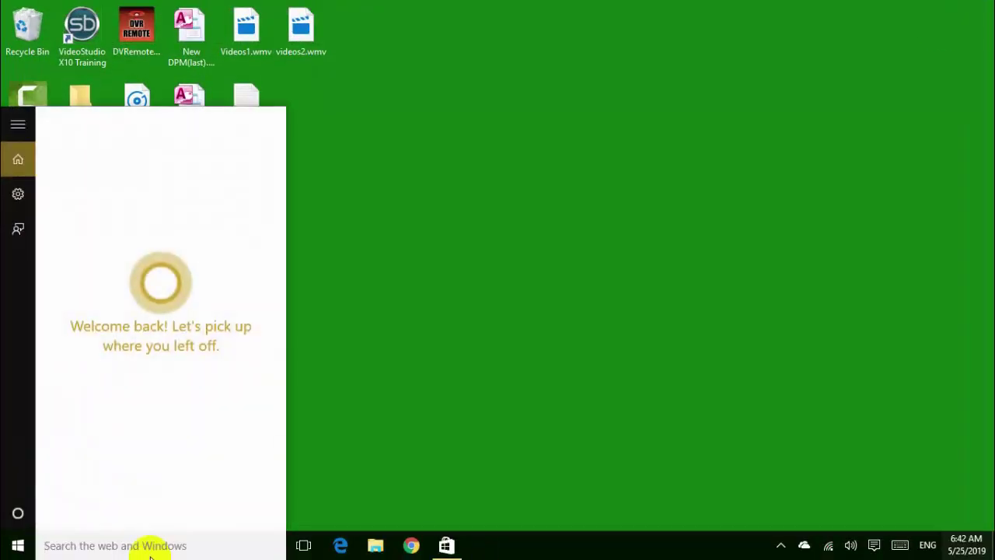
text(wi)
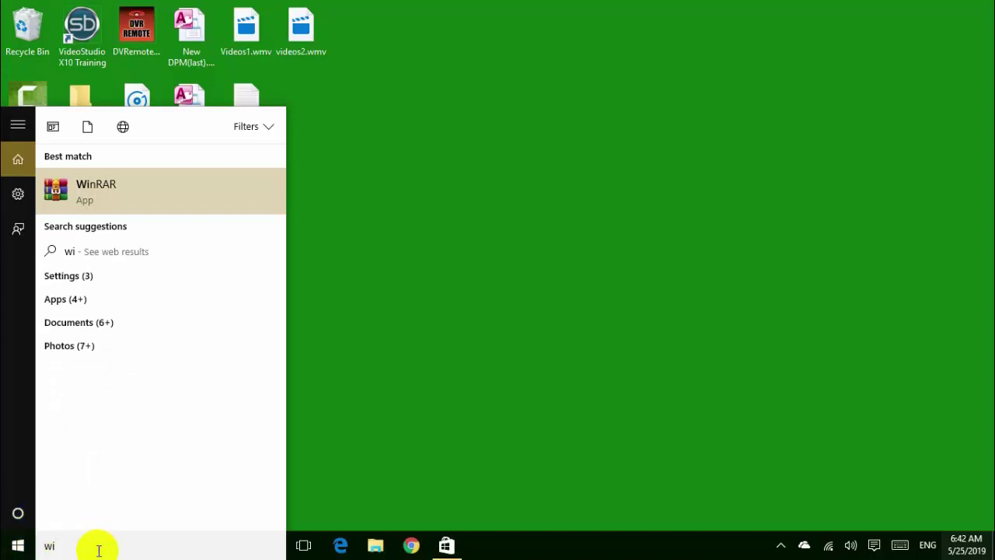
text(nw)
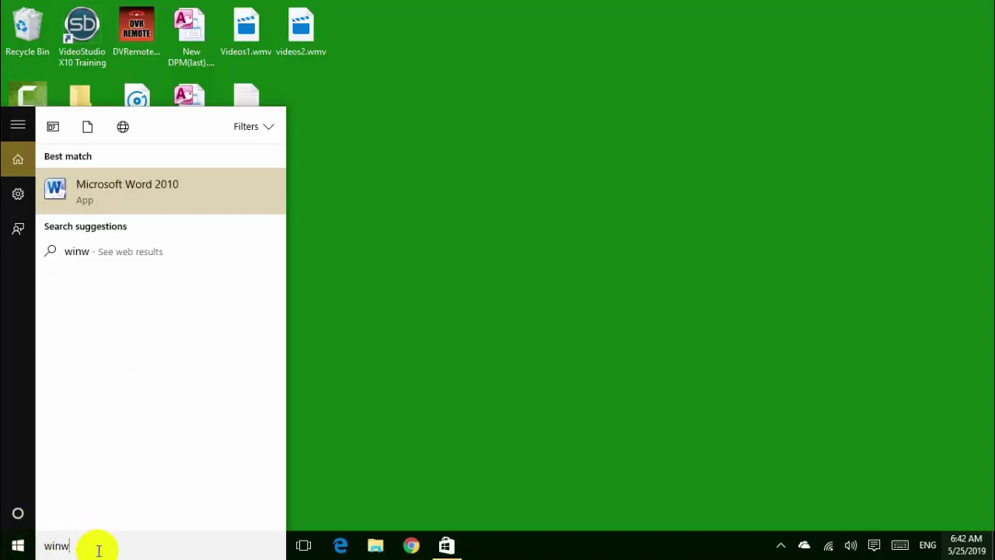
click(143, 197)
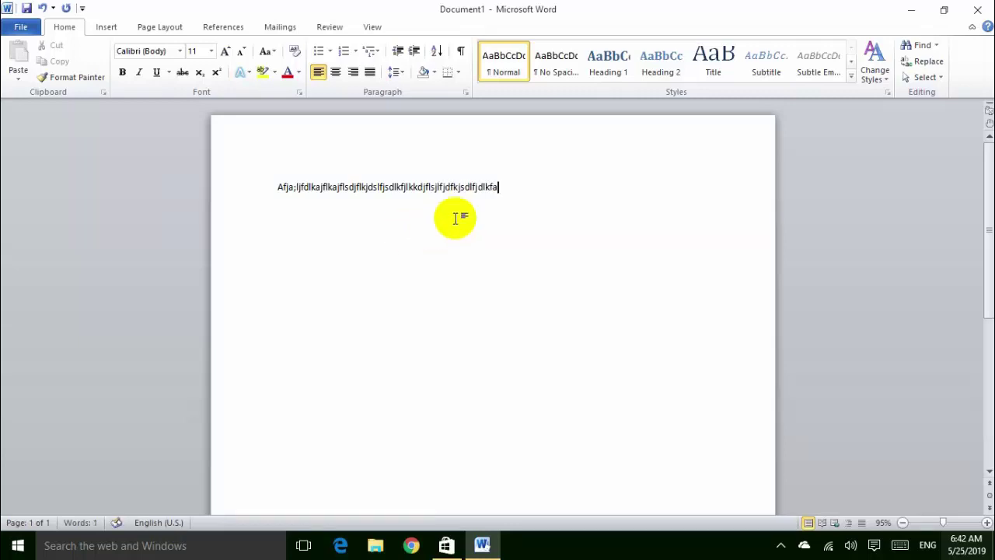
Color the line of sample text red and place the cursor on the empty line below it
drag(509, 191, 271, 180)
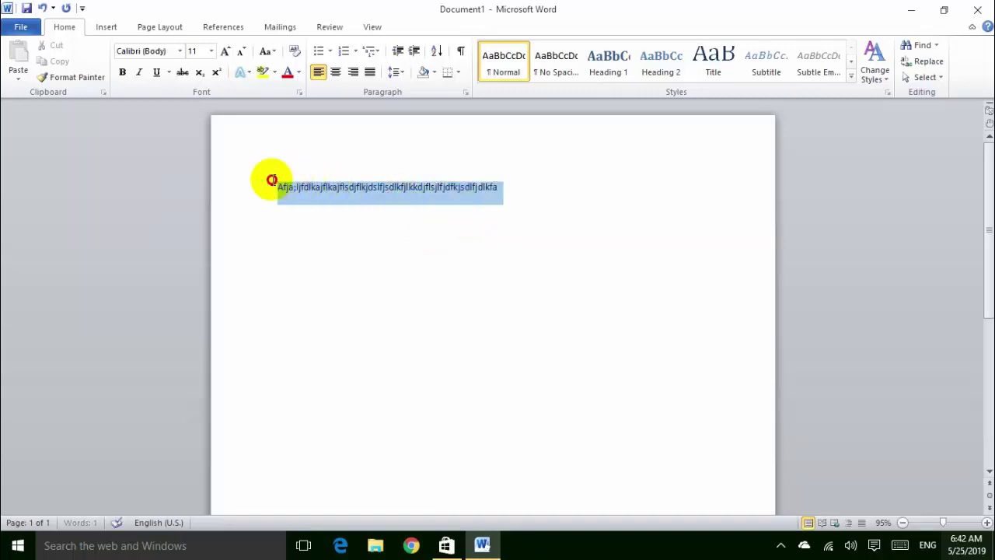
click(287, 72)
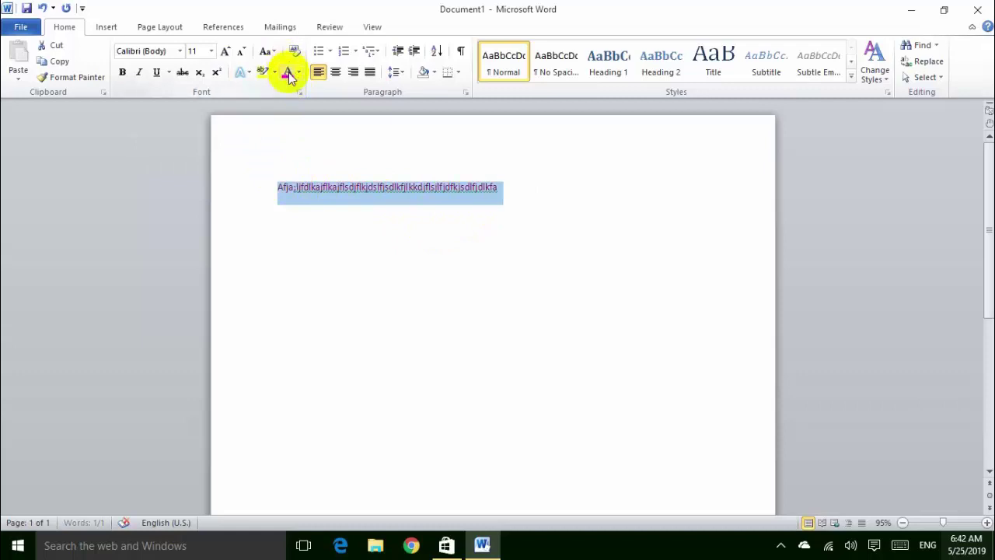
click(530, 205)
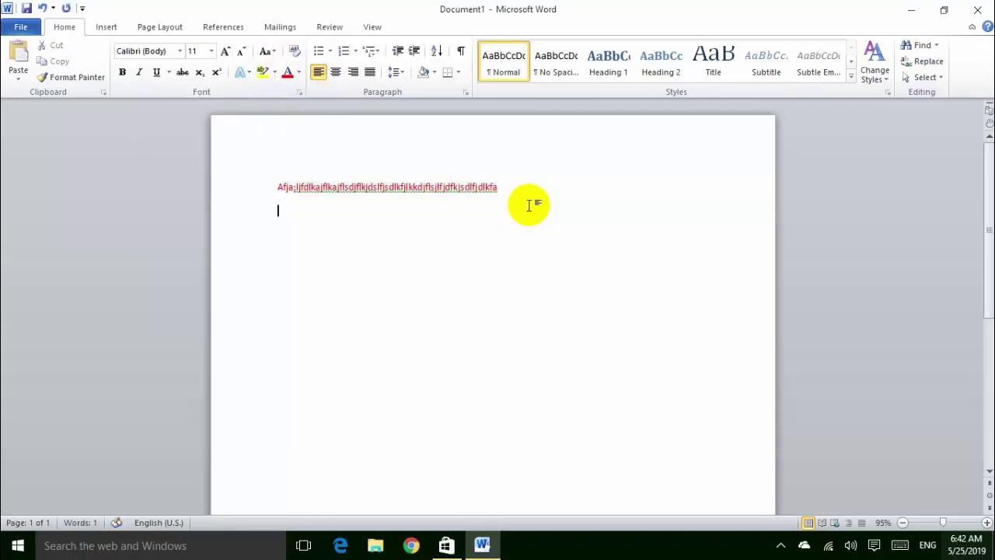
Paste the copied line of red sample text five more times below the first line
key(ctrl+v)
key(ctrl+v)
key(ctrl+v)
key(ctrl+v)
key(ctrl+v)
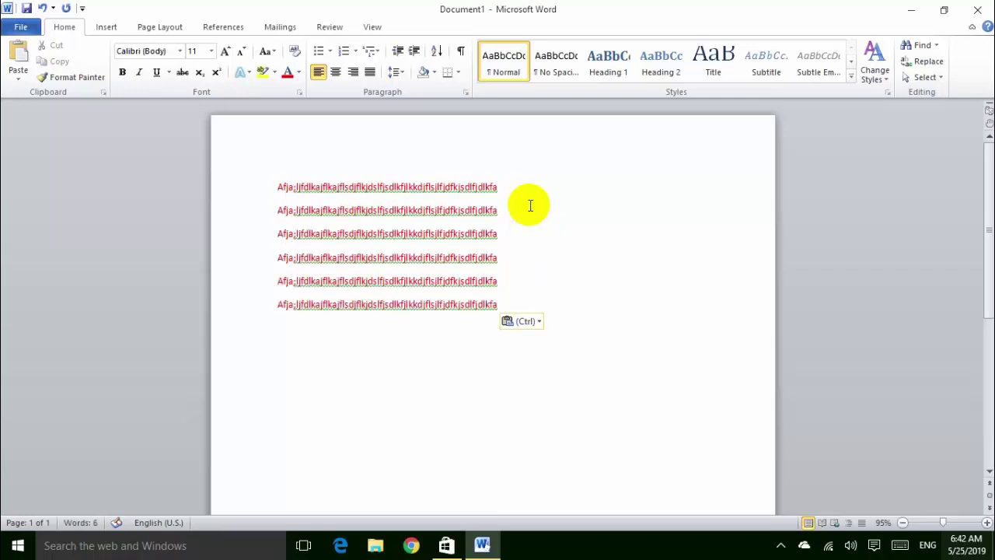
Color the second line of sample text black and the third line dark blue
drag(506, 208, 256, 213)
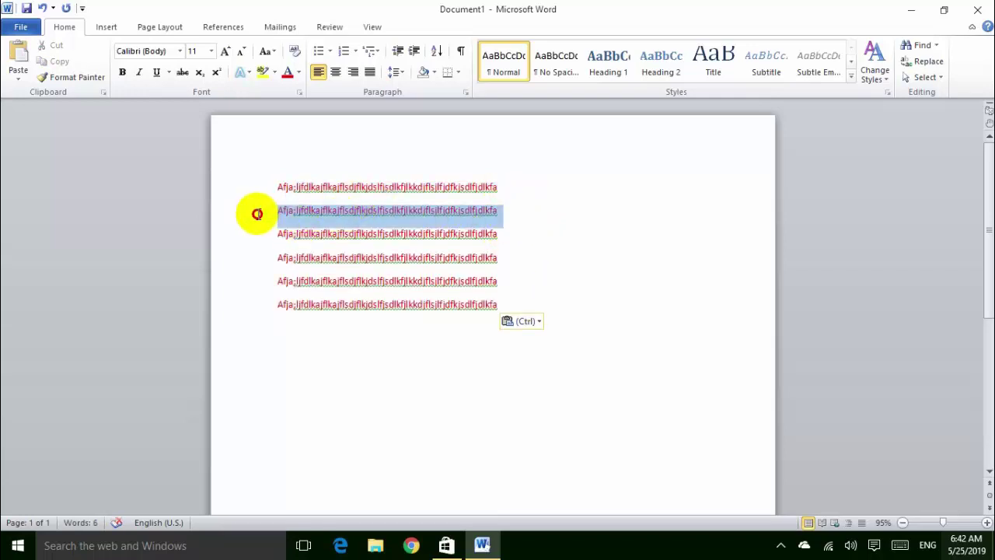
click(299, 71)
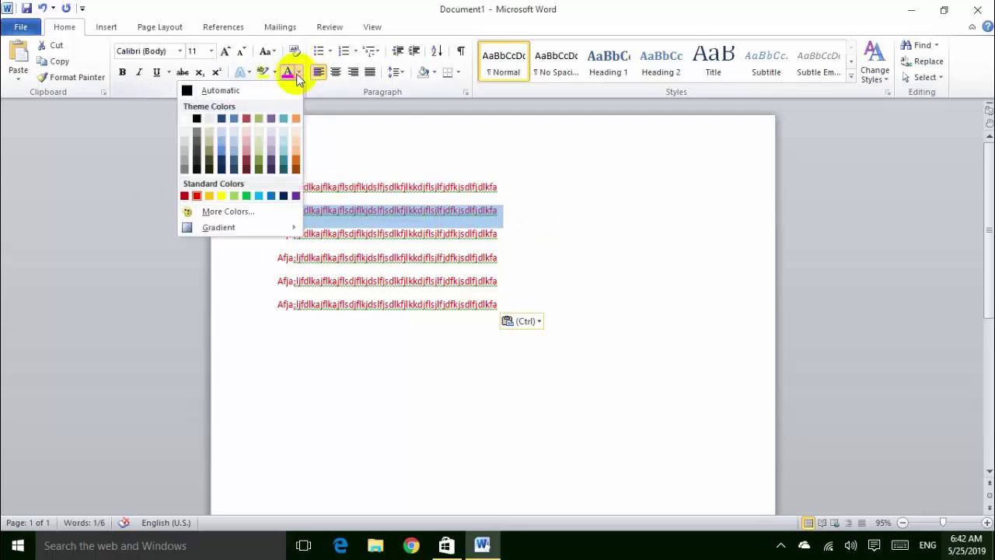
click(196, 120)
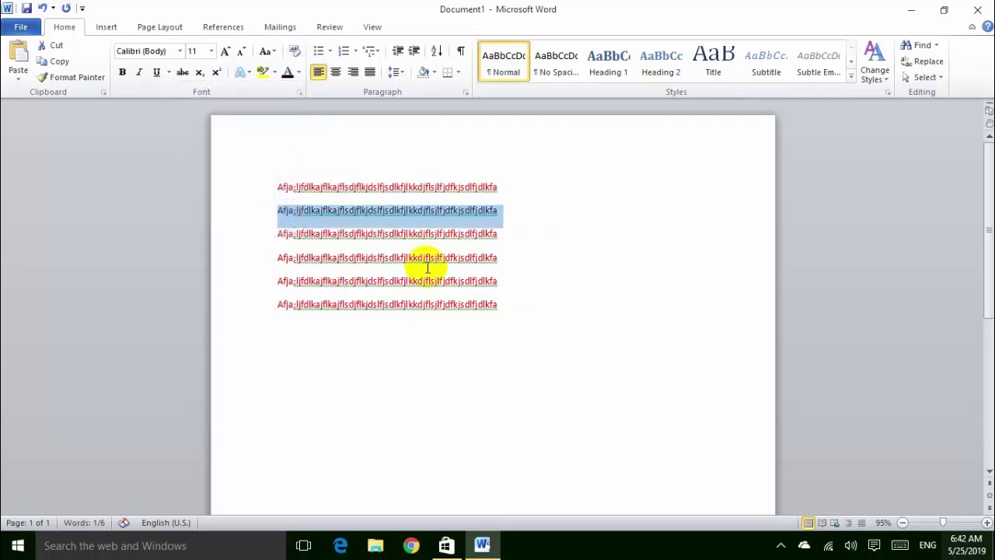
click(494, 233)
drag(494, 233, 253, 237)
click(299, 72)
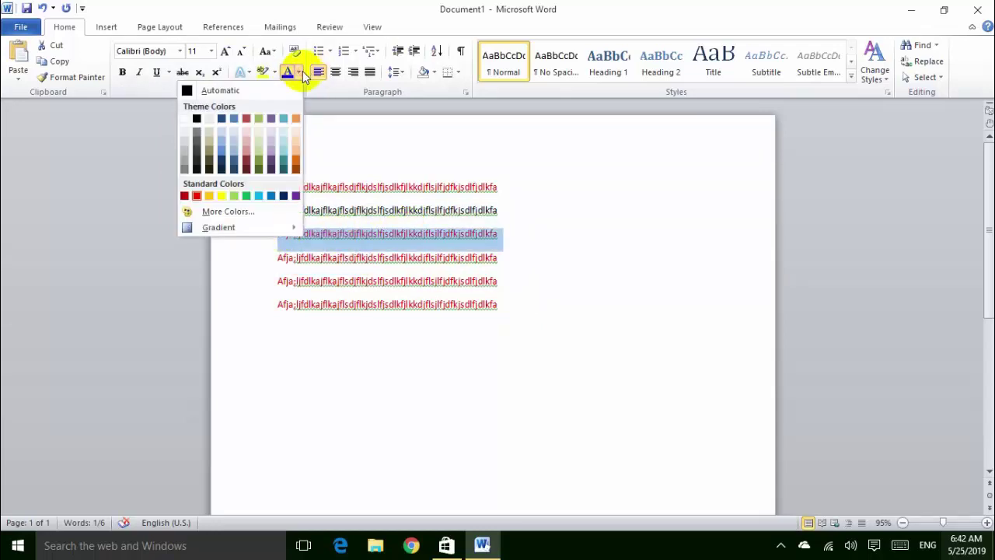
click(221, 120)
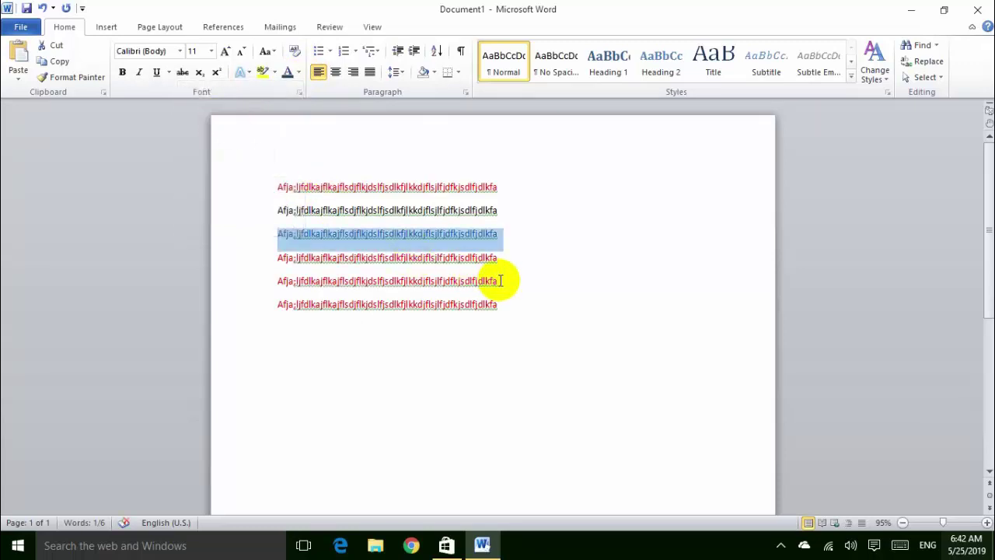
Color the fourth line of sample text yellow and the fifth line green
drag(501, 257, 279, 255)
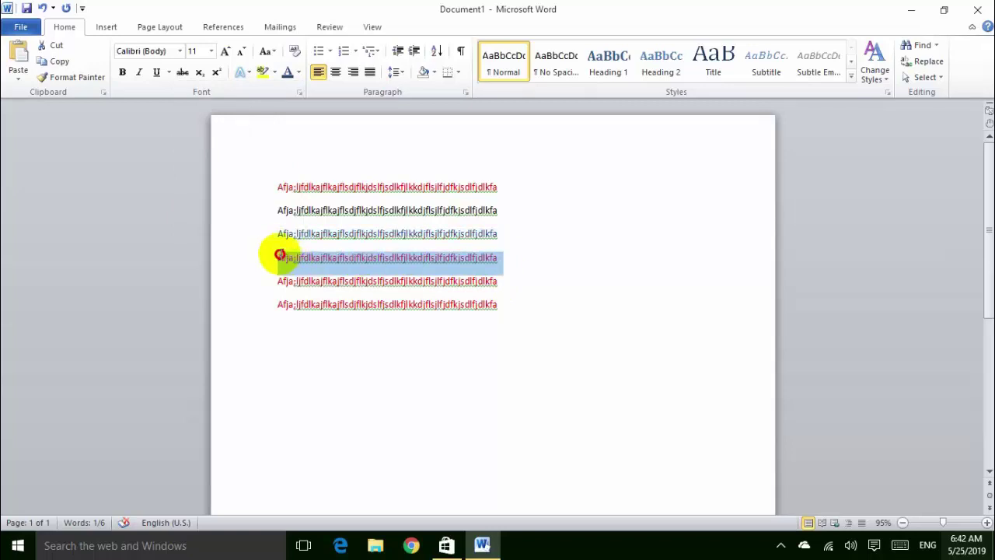
click(299, 72)
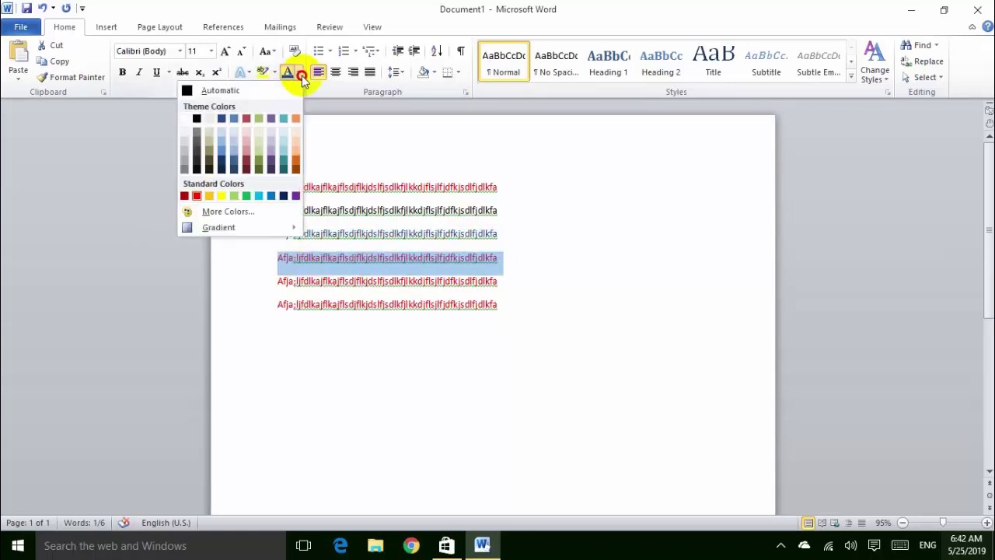
click(221, 195)
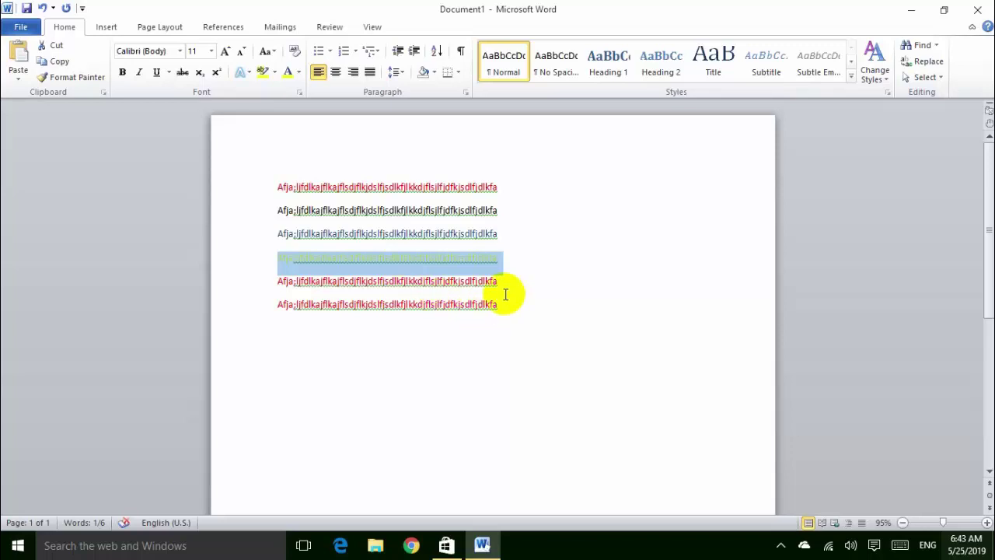
drag(502, 289, 260, 285)
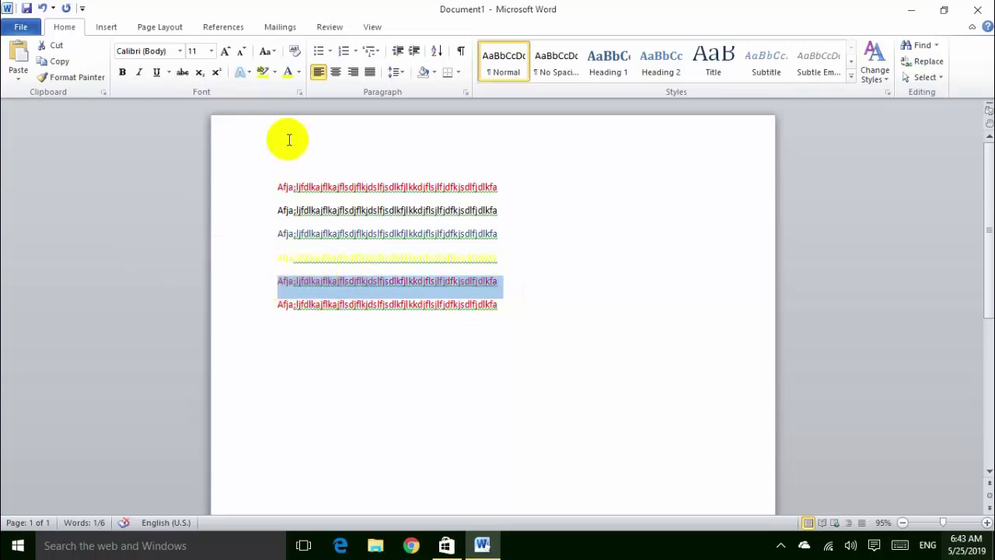
click(298, 73)
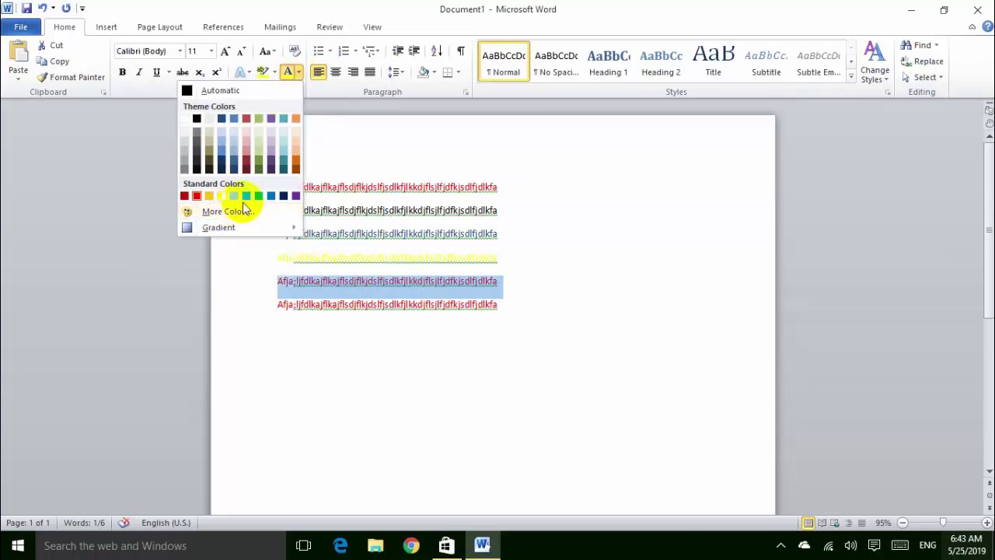
click(246, 196)
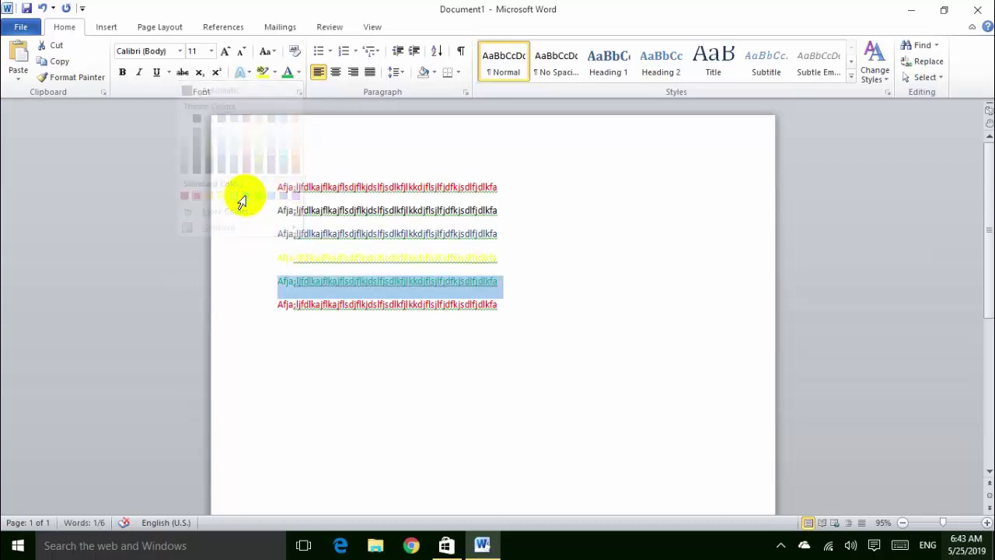
Color the sixth line of sample text orange, undoing any accidental move of that line
click(529, 306)
drag(529, 306, 251, 300)
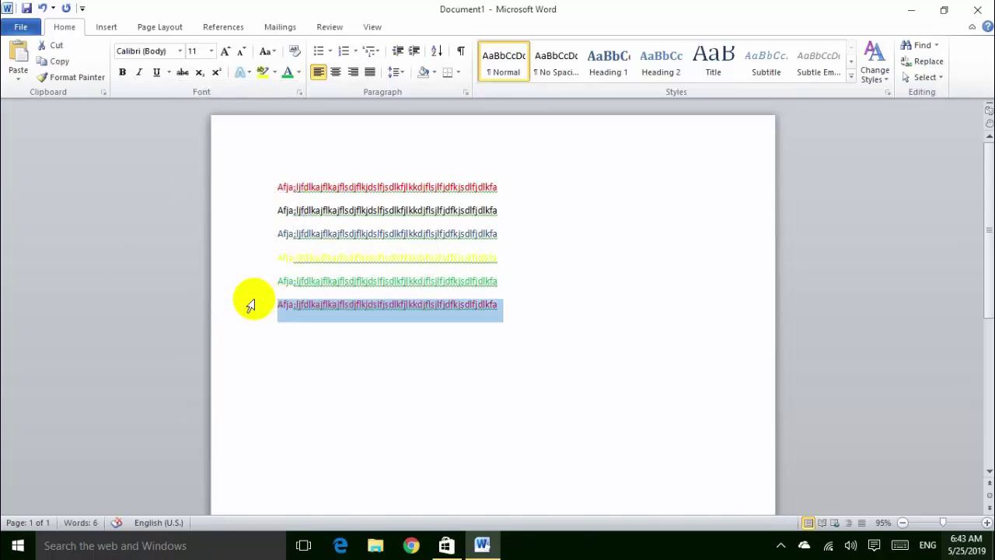
click(299, 74)
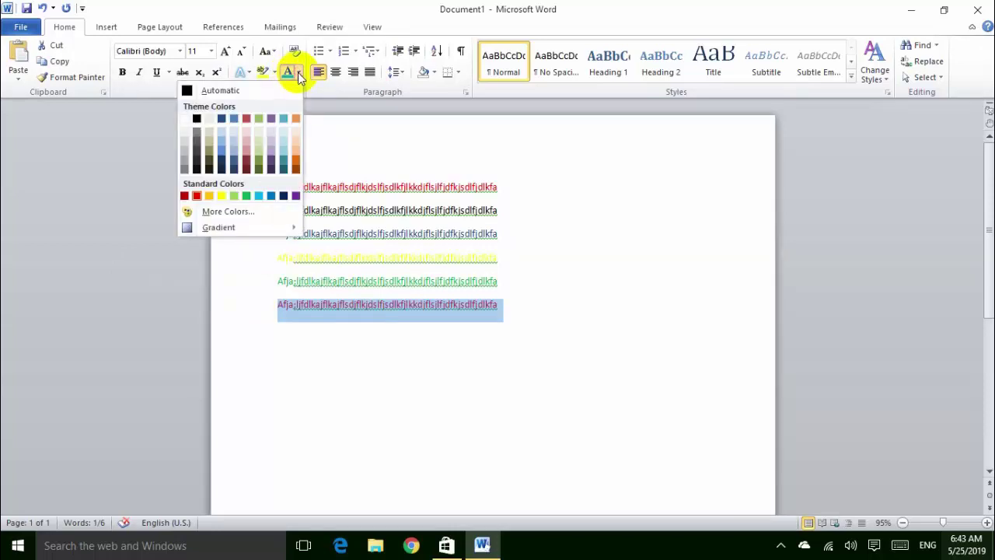
click(298, 120)
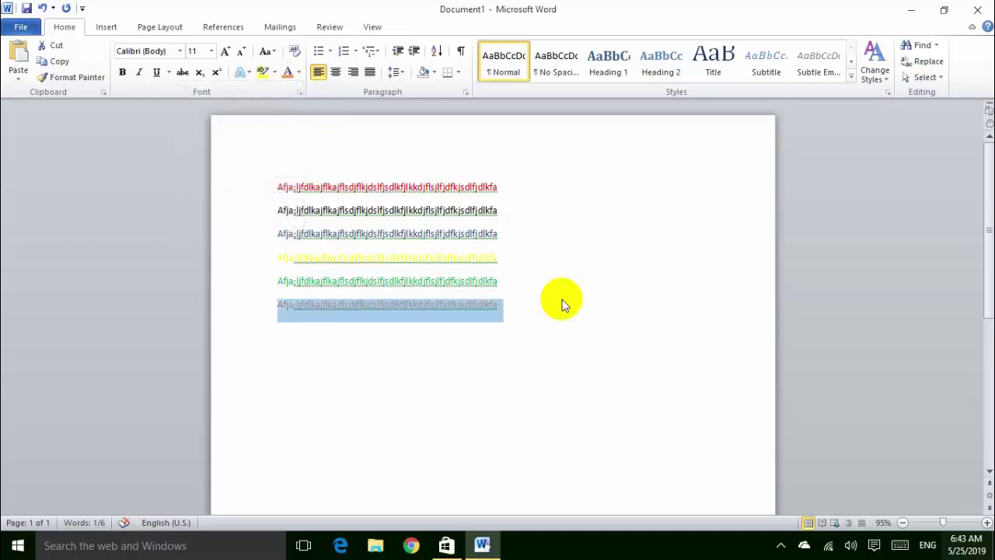
drag(482, 306, 298, 235)
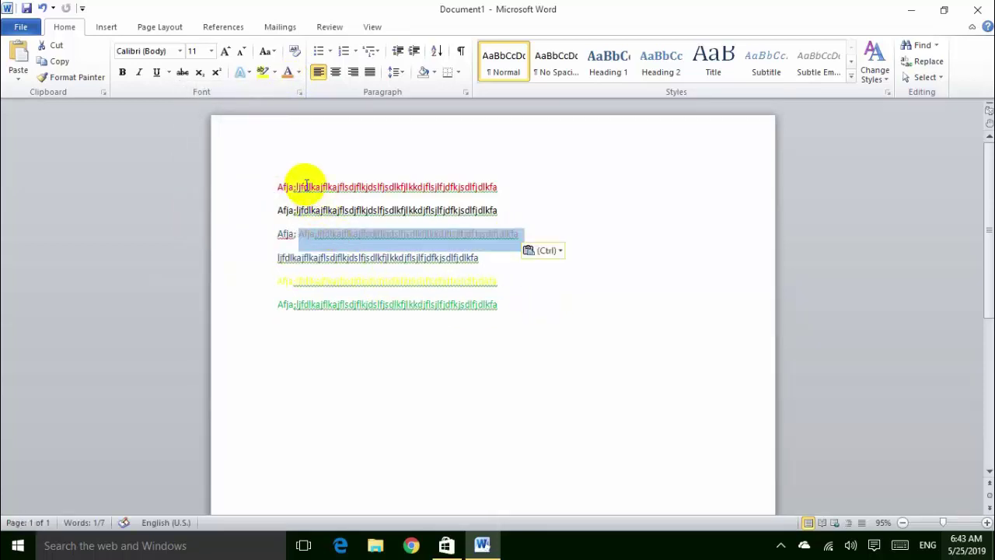
key(ctrl+z)
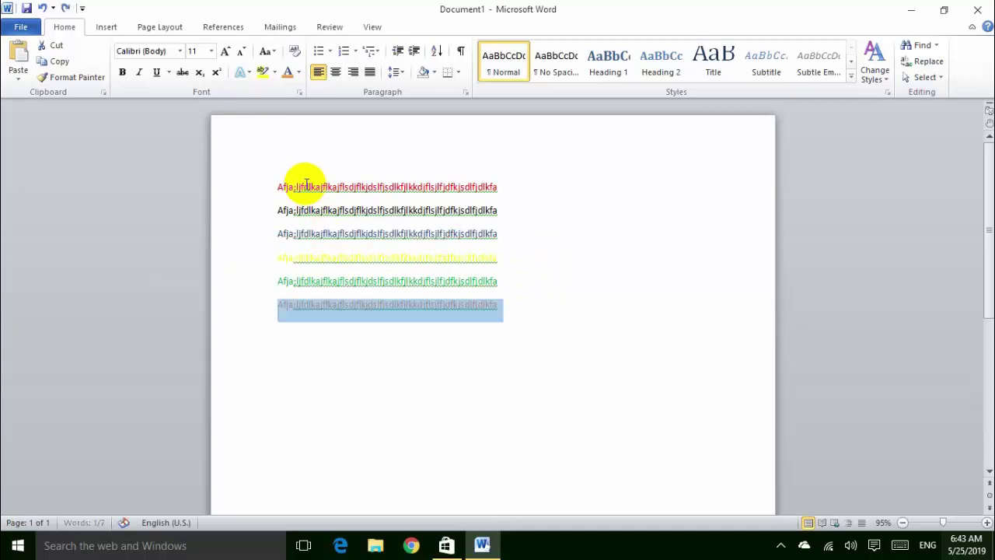